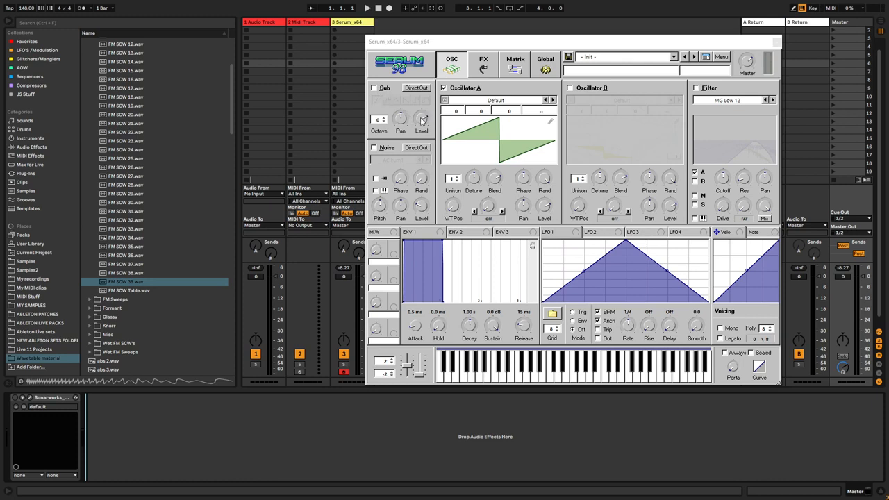
- Enable the Sub oscillator and reshape LFO 1 from a triangle into a rising ramp
left_click(374, 89)
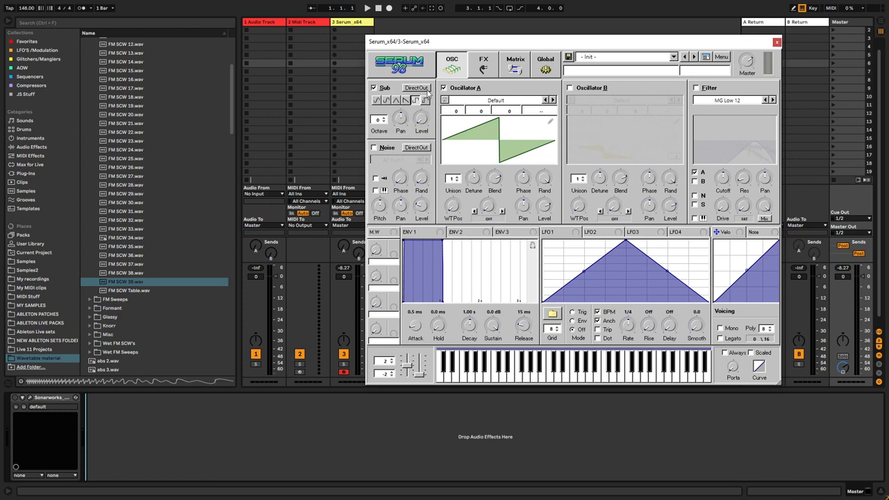
left_click_drag(625, 252, 758, 221)
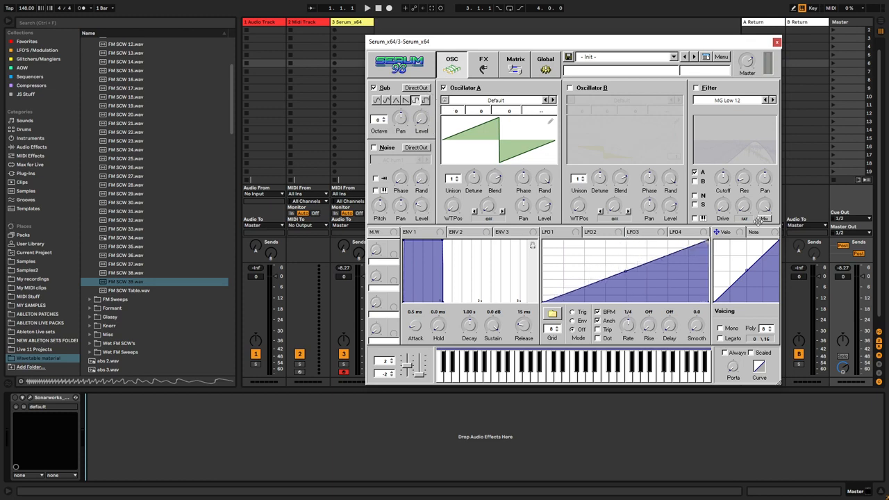
- Modulate oscillator A's warp with LFO 1 at an amount of 51 and set the warp mode to FM Sub Osc
left_click_drag(574, 234, 479, 224)
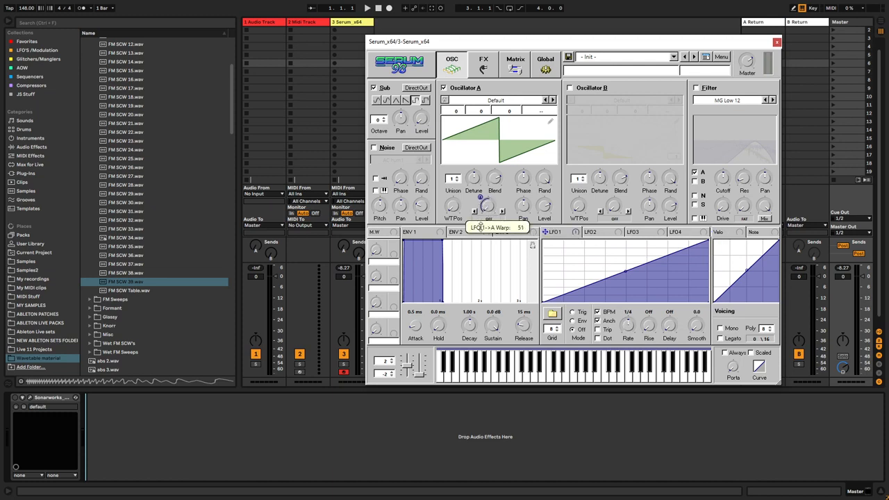
left_click(491, 219)
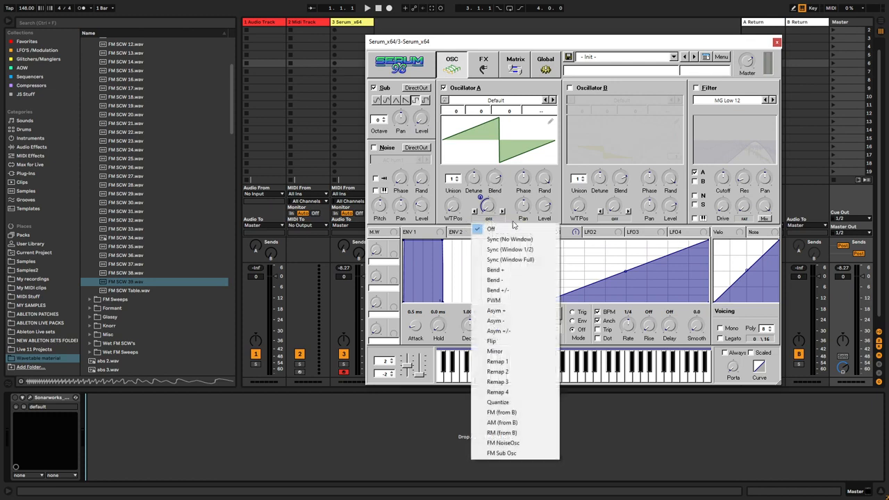
left_click(521, 453)
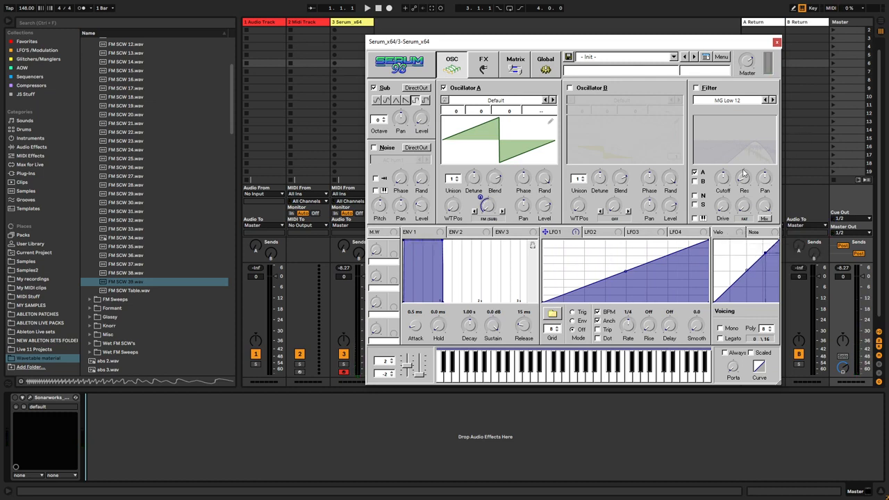
- Route oscillator B into the filter and set the filter type to Band 24
left_click(696, 181)
left_click(742, 102)
mouse_move(736, 111)
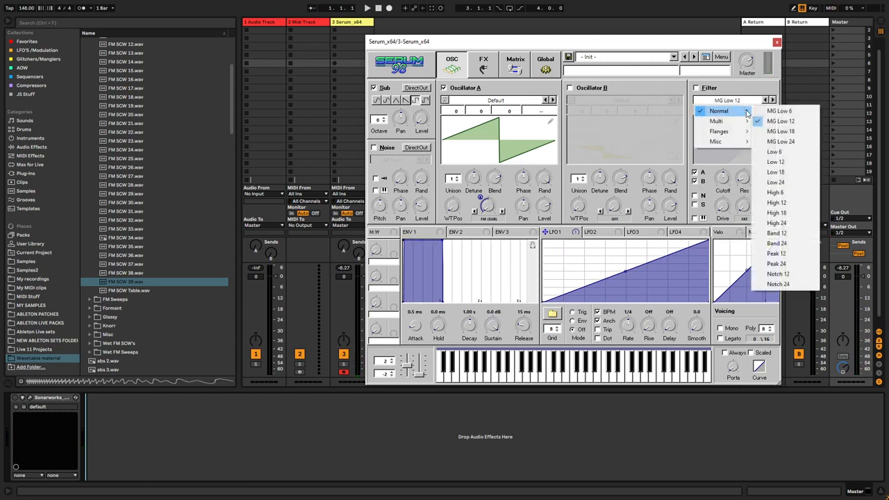
left_click(778, 243)
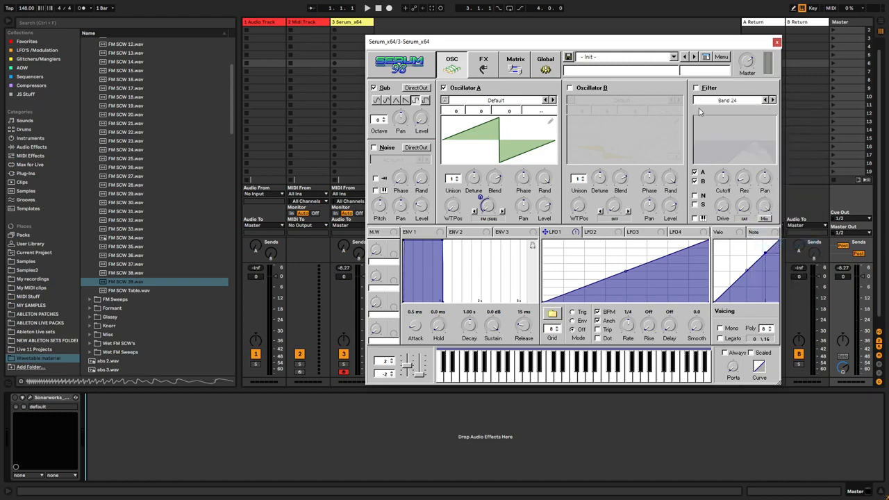
- Load the Anomaly 5 wavetable into oscillator A from the Anomaly Wavetables collection and adjust its wavetable position
left_click(526, 100)
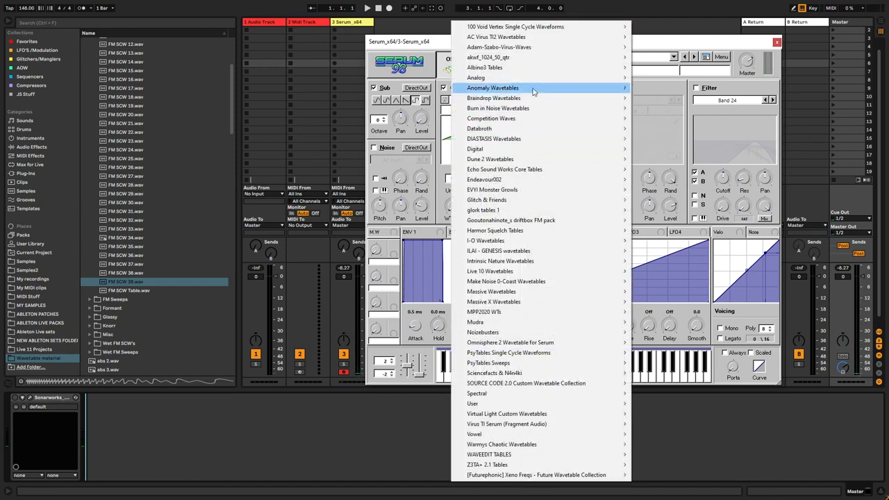
mouse_move(547, 92)
left_click(703, 122)
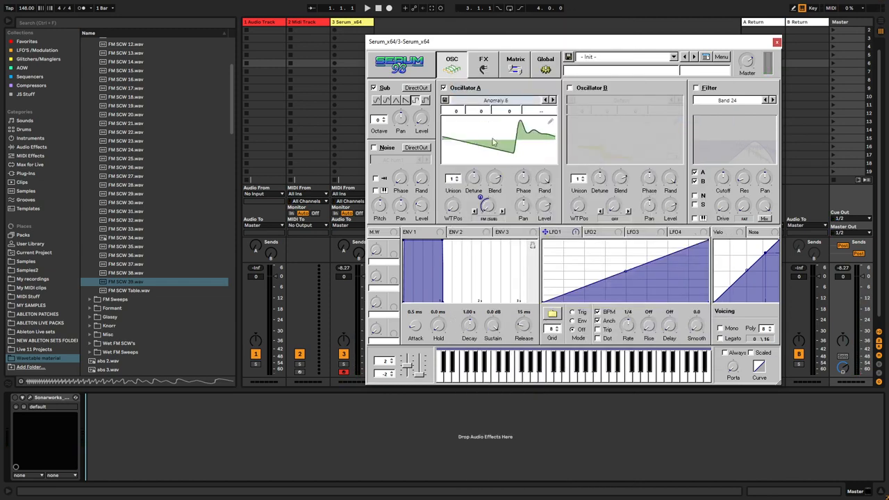
left_click_drag(456, 208, 486, 142)
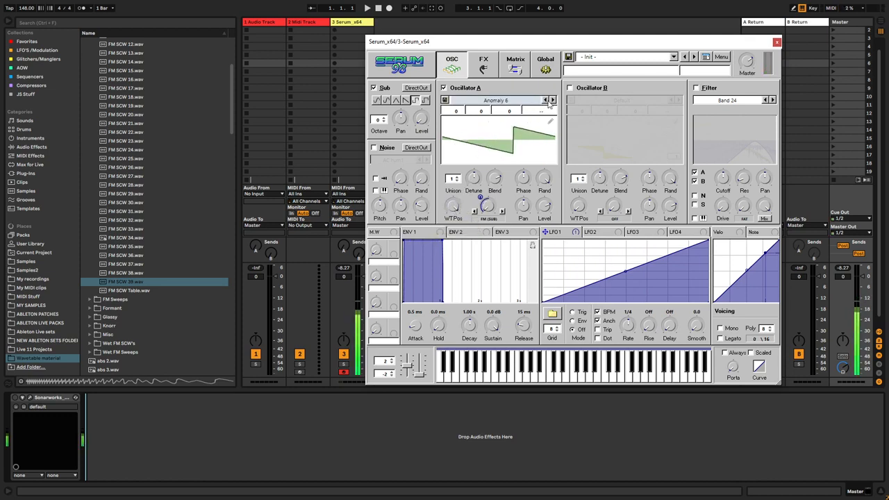
left_click(545, 100)
left_click_drag(452, 206, 449, 279)
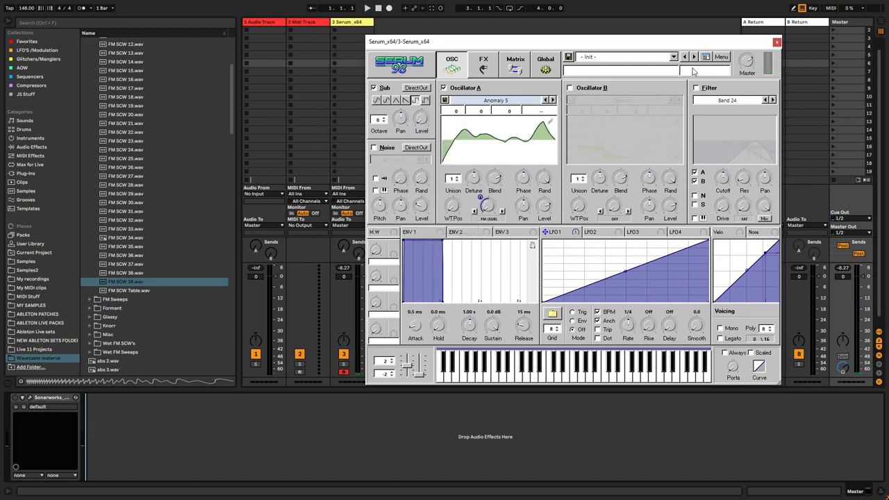
- Resample the patch to oscillator B, then turn oscillator A off and oscillator B on
left_click(719, 57)
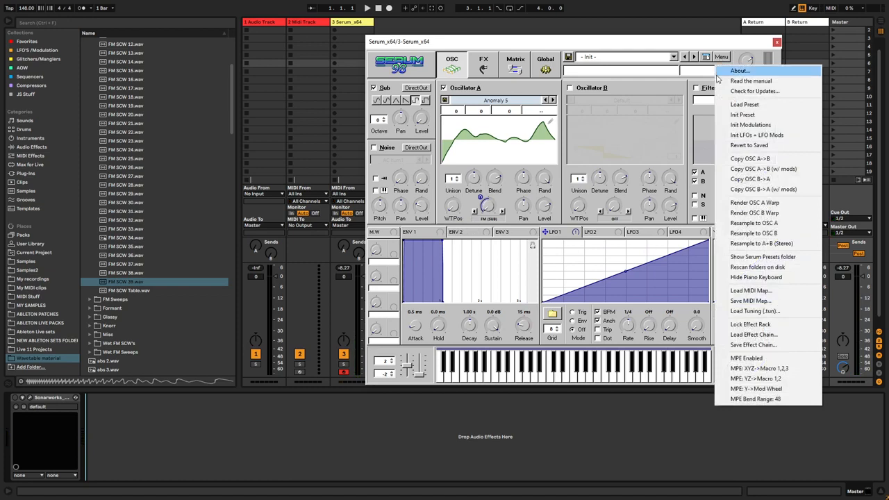
left_click(737, 236)
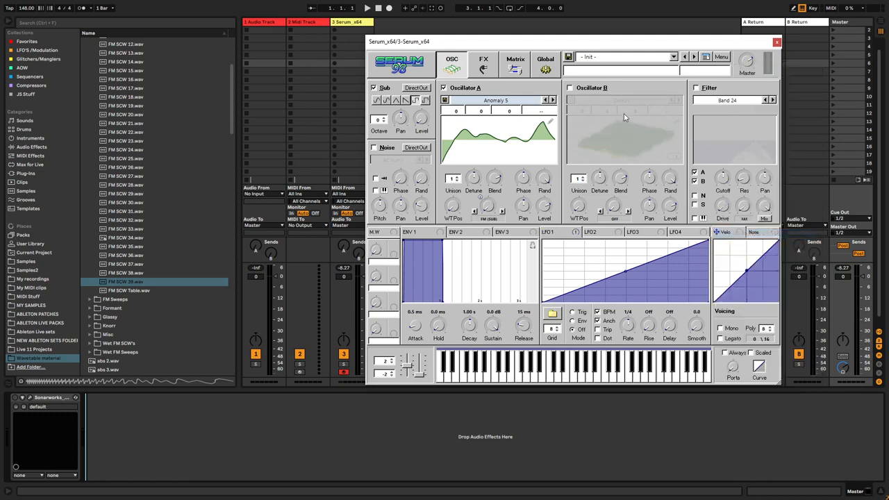
left_click(444, 88)
left_click(569, 88)
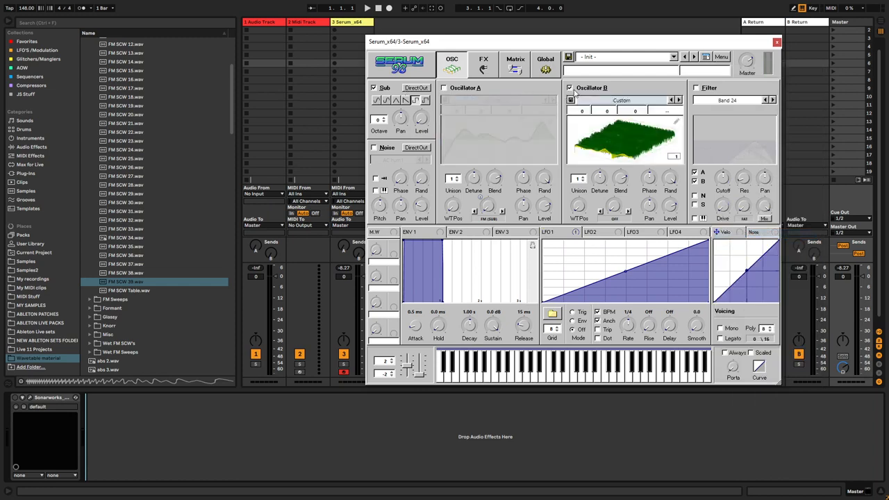
- Move through oscillator B's wavetable and compare frames 128, 130 and 129 in the table editor, ending on frame 129
left_click_drag(578, 205, 570, 252)
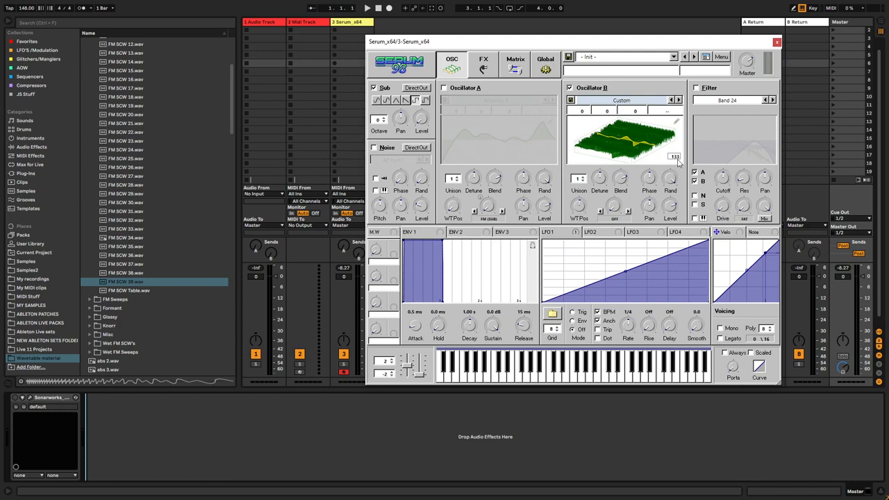
left_click(675, 121)
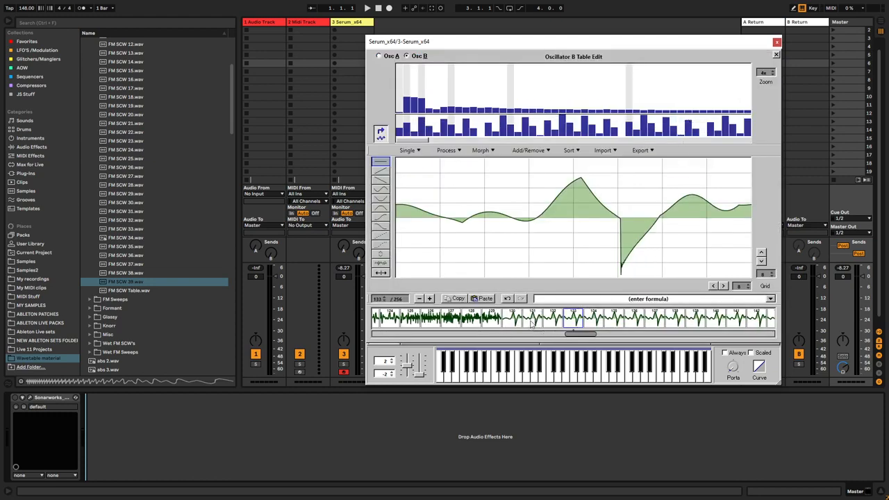
left_click(468, 323)
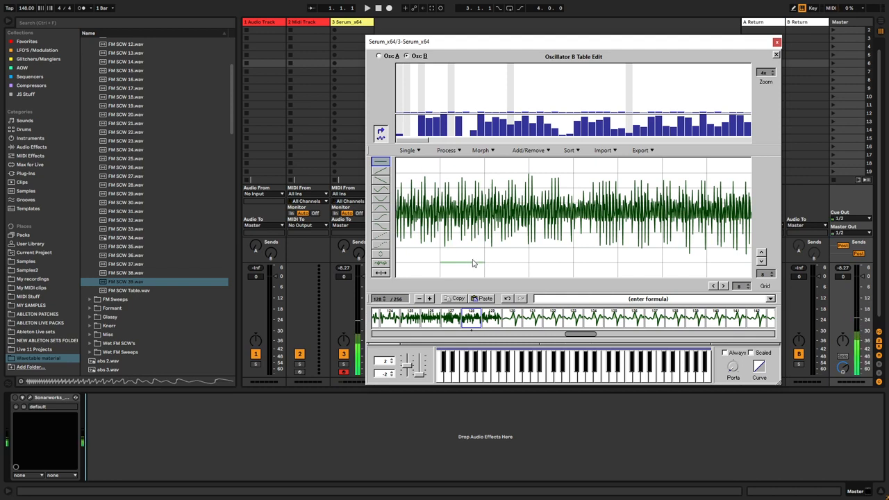
left_click(512, 320)
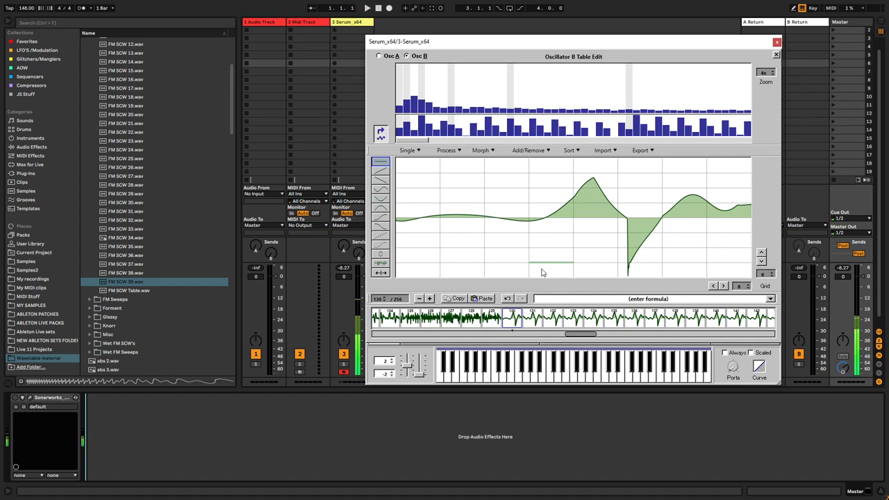
left_click(492, 321)
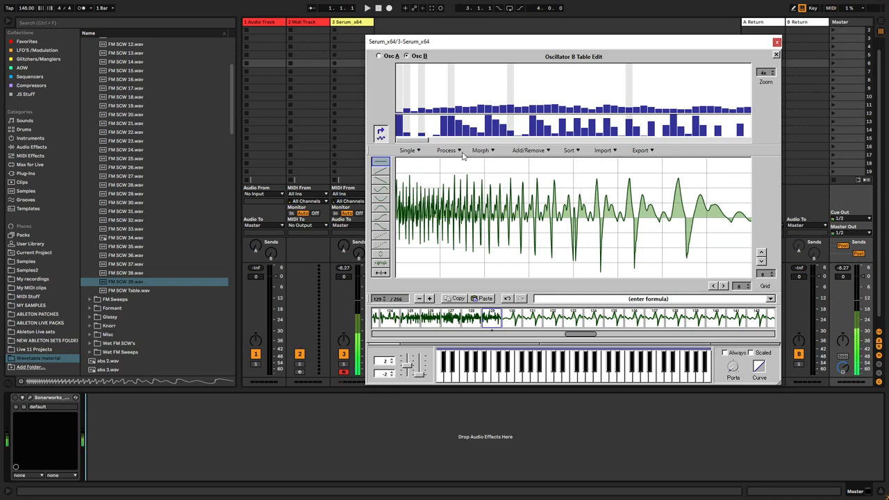
left_click(776, 54)
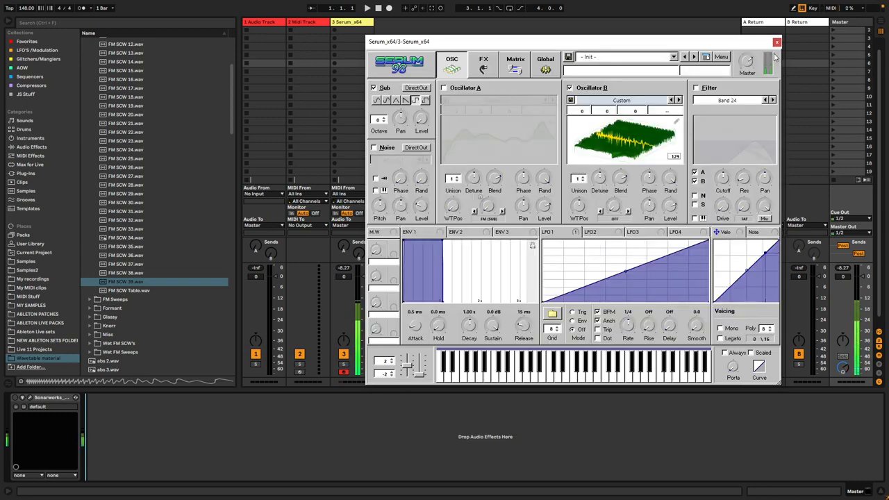
- Enable the Band 24 filter and sweep its cutoff over oscillator B's selected frame
left_click(696, 88)
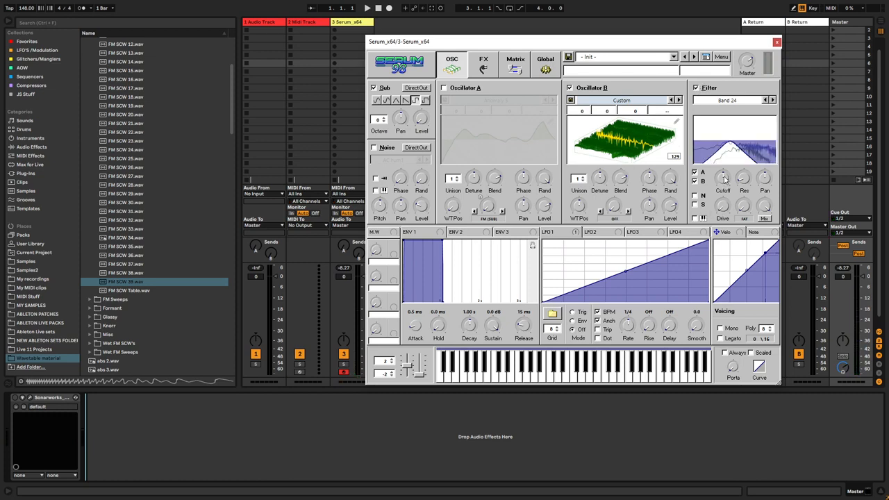
mouse_move(724, 179)
left_mouse_down()
mouse_move(724, 187)
mouse_move(727, 141)
mouse_move(722, 164)
left_mouse_up()
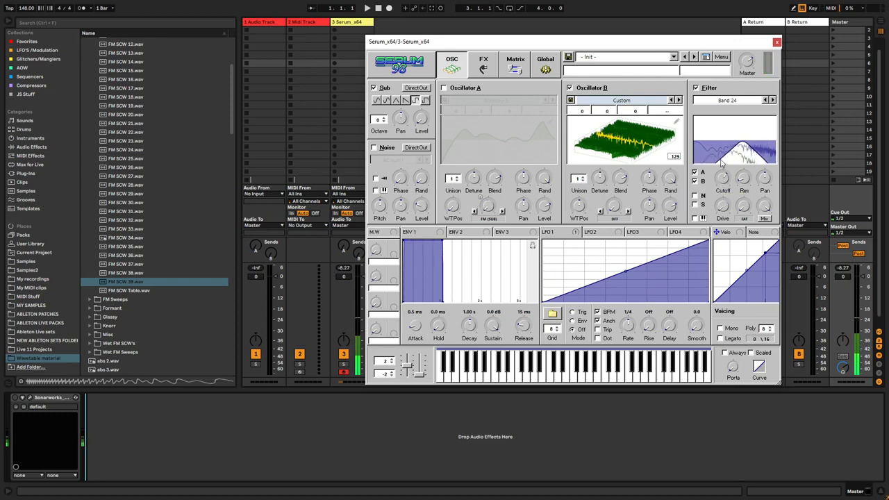
- Apply Flip Horizontal (reverse) to oscillator B's wavetable frames and close the table editor
left_click(675, 122)
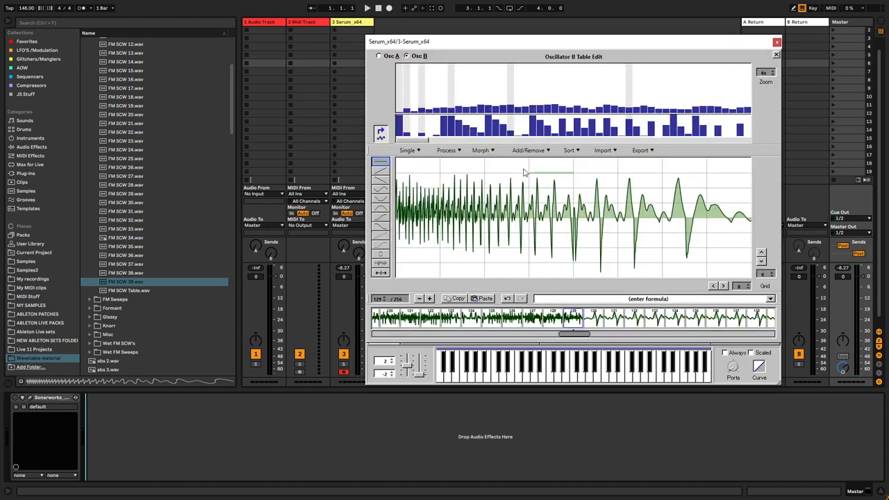
left_click(457, 151)
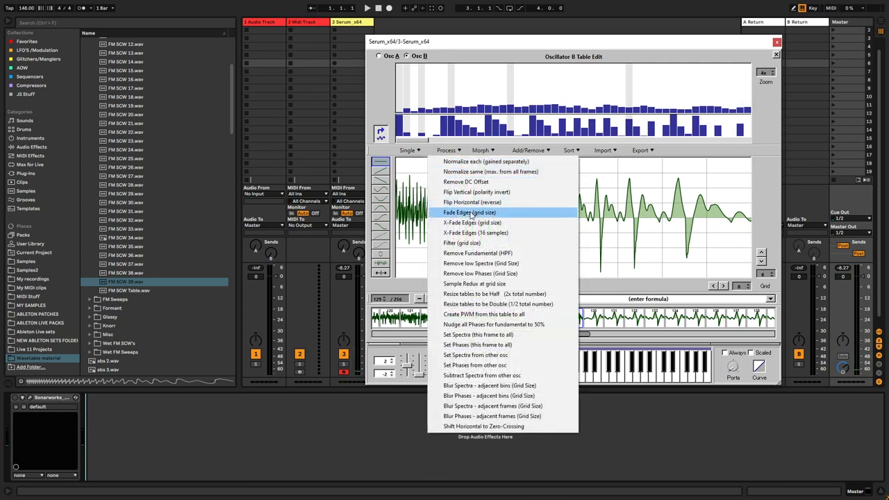
left_click(475, 203)
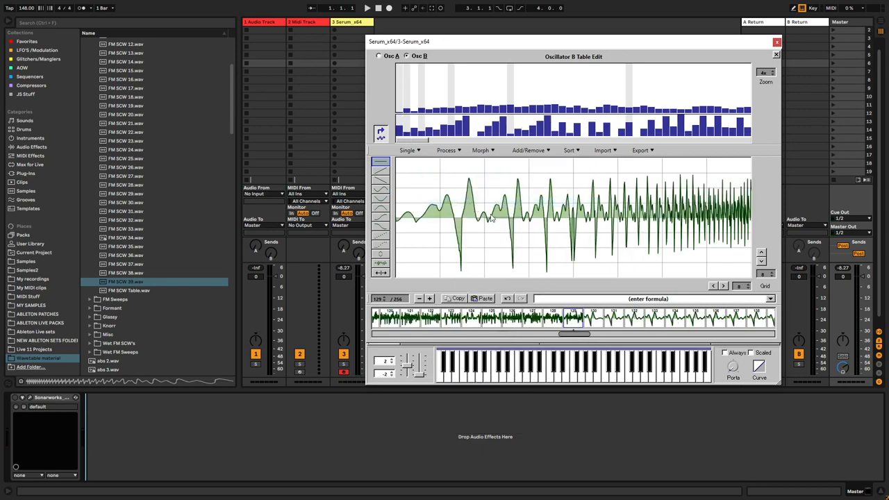
left_click(775, 54)
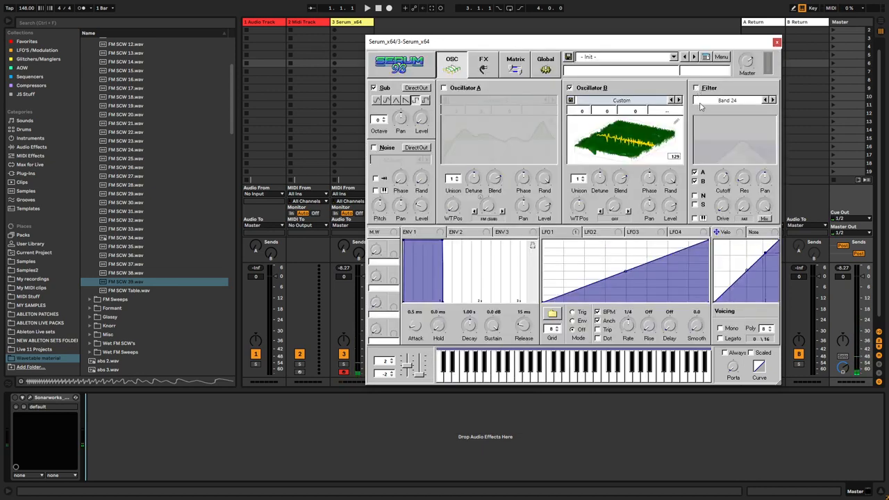
- Compare the original and reversed versions of frame 129 by repeatedly undoing and redoing the flip, leaving it undone
left_click(674, 121)
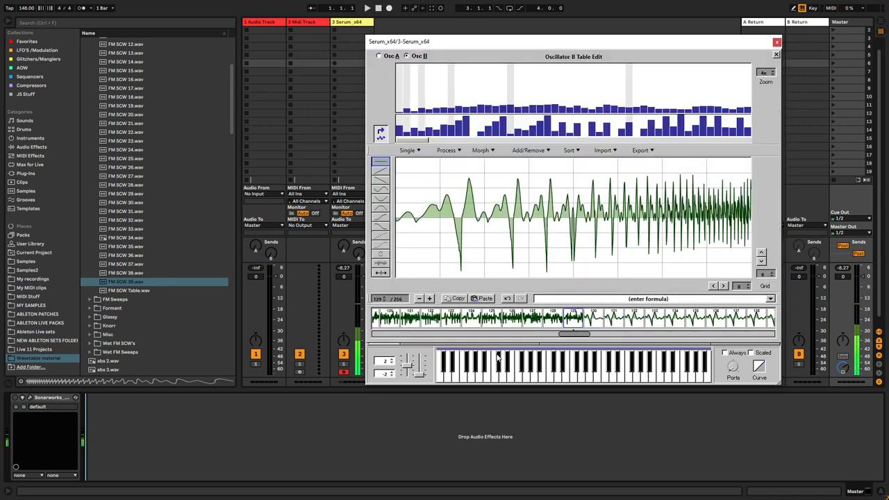
left_click(509, 300)
left_click(520, 299)
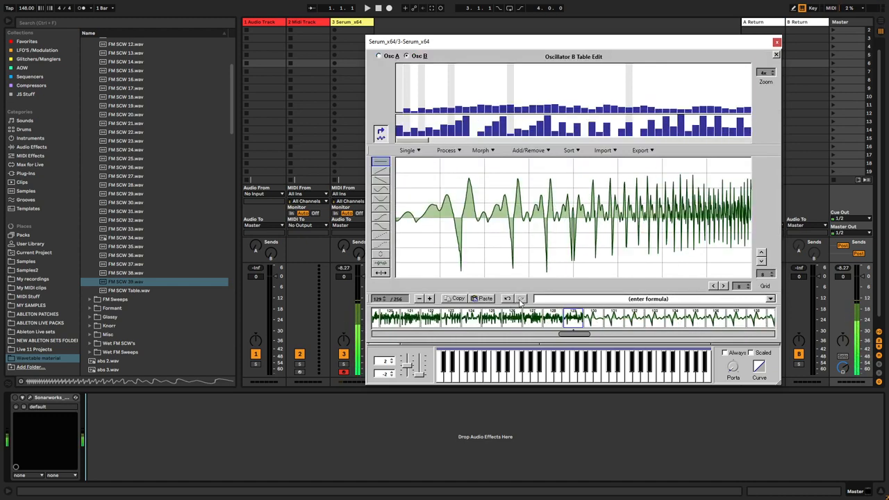
left_click(507, 299)
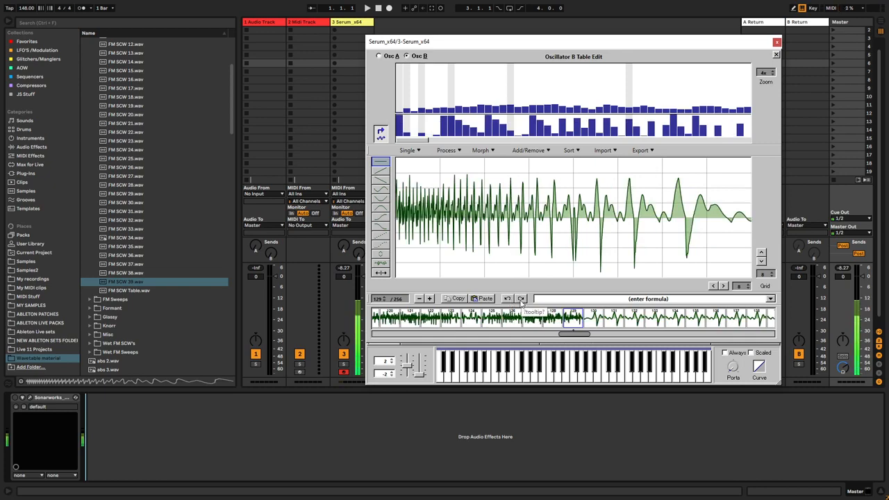
left_click(520, 299)
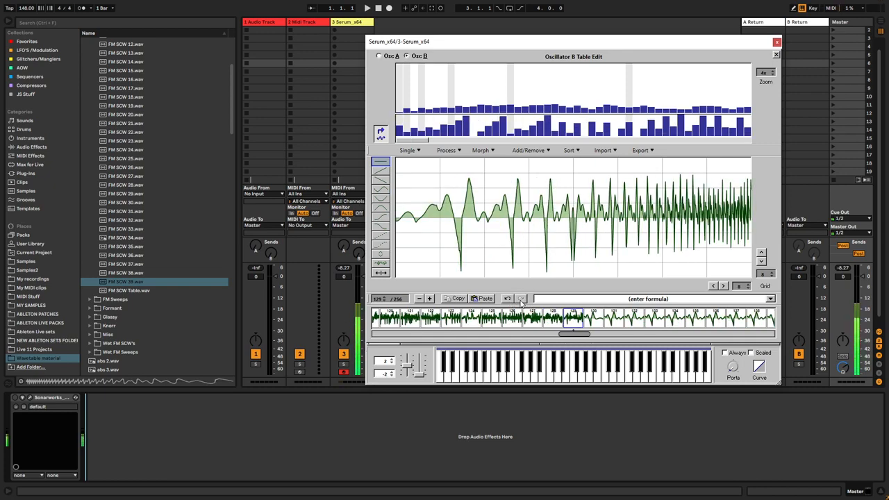
left_click(511, 300)
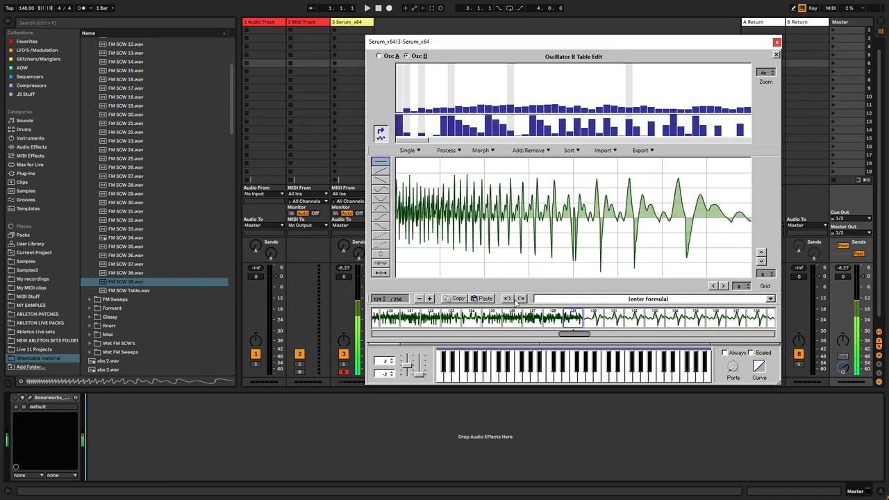
left_click(521, 299)
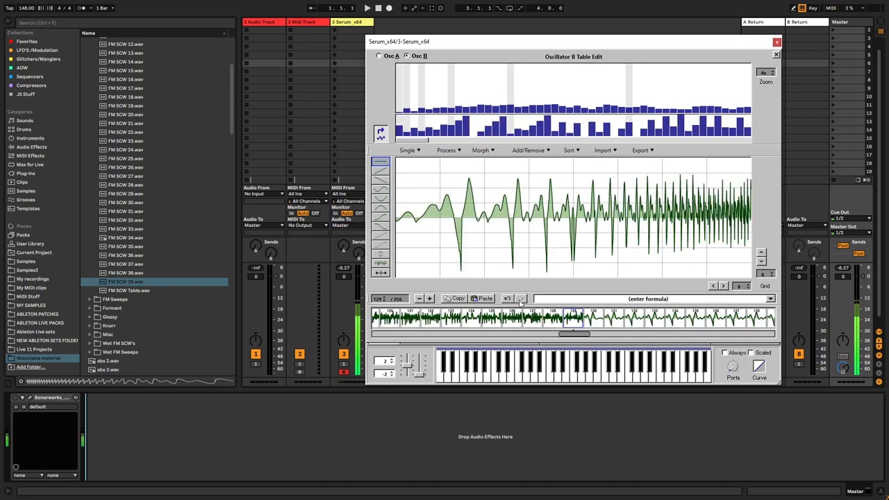
left_click(508, 300)
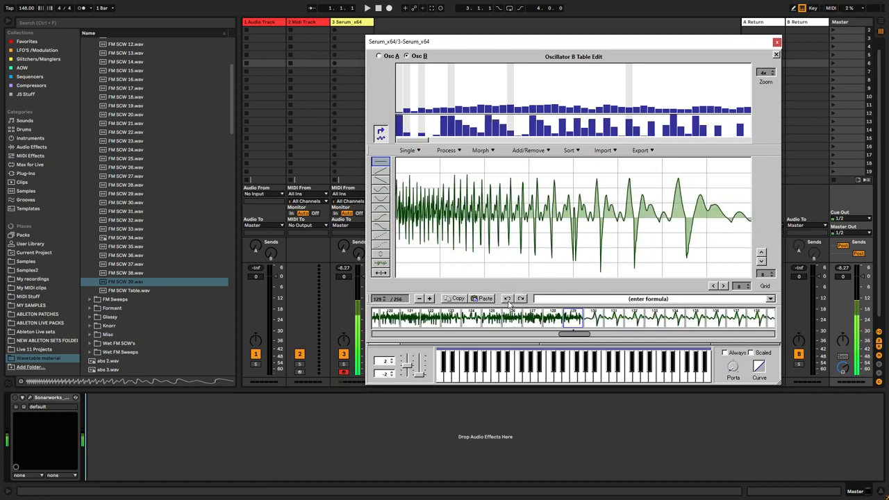
left_click(776, 55)
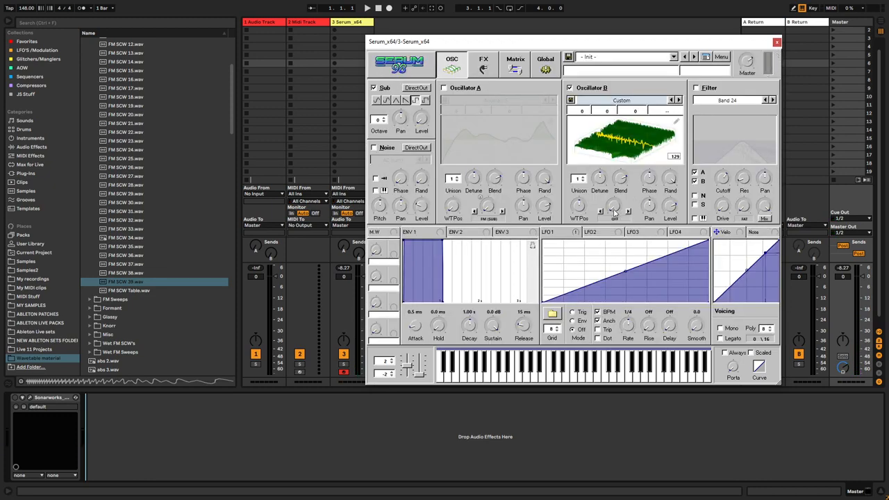
- Set oscillator B's wavetable position to 65
double_click(579, 207)
key("BackSpace")
type("65")
key("Return")
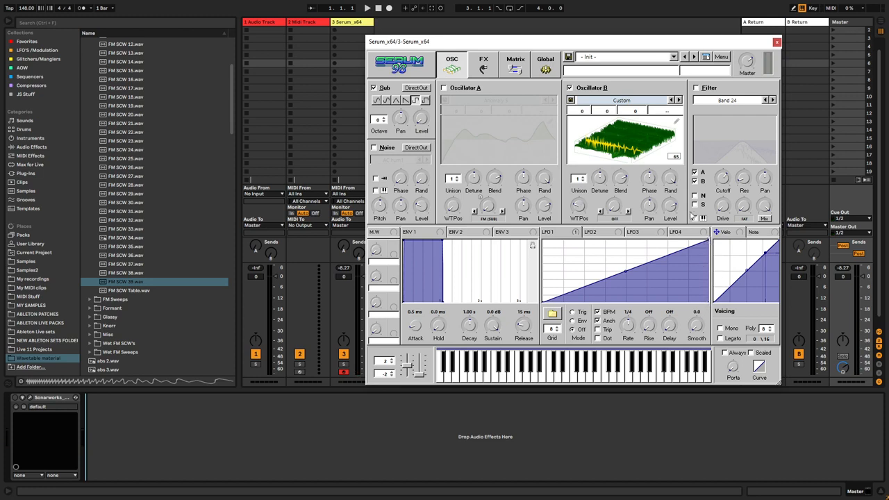
- Audition oscillator B's wavetable at positions 193, 129 and 65
double_click(574, 208)
key("BackSpace")
type("193")
key("Return")
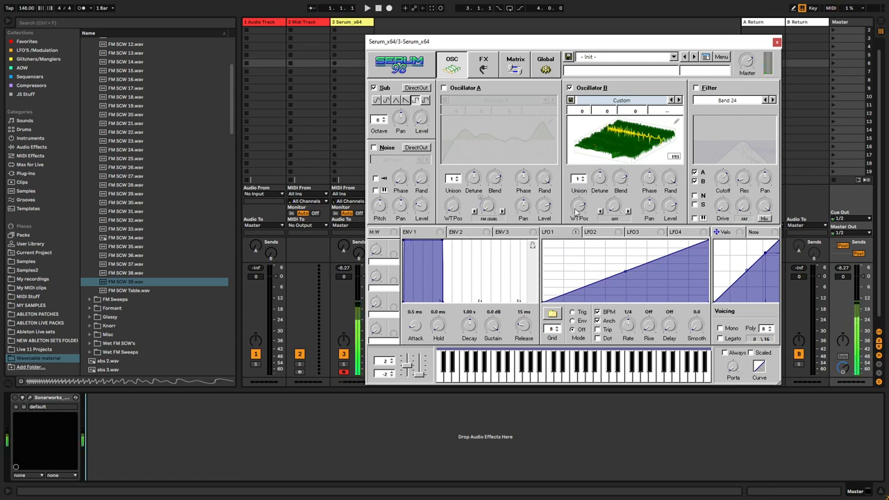
double_click(575, 211)
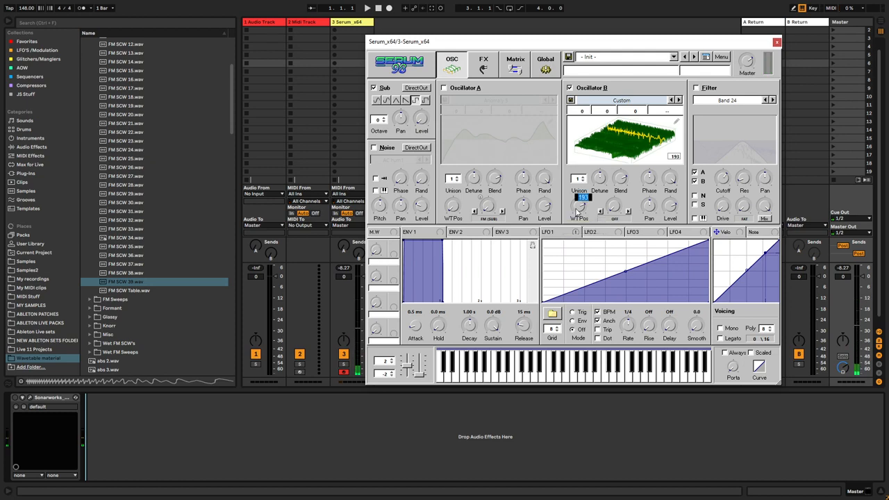
key("BackSpace")
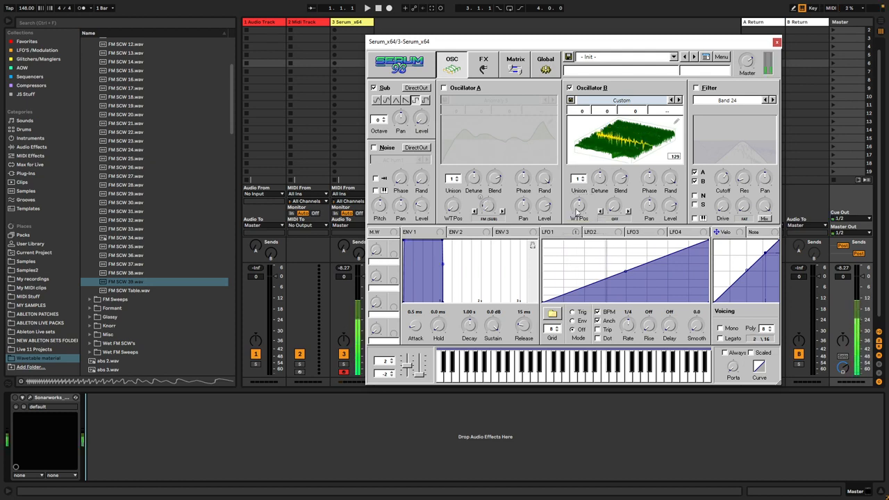
double_click(576, 207)
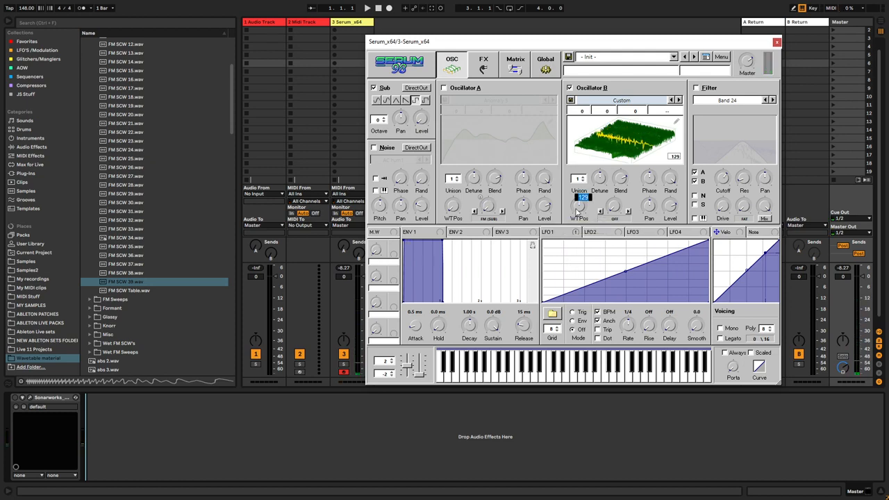
type("65")
key("Return")
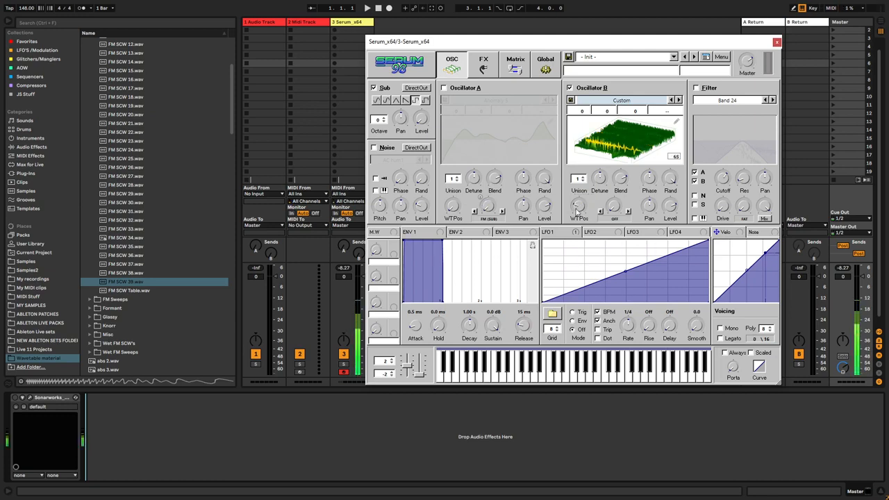
left_click(675, 121)
left_click(447, 151)
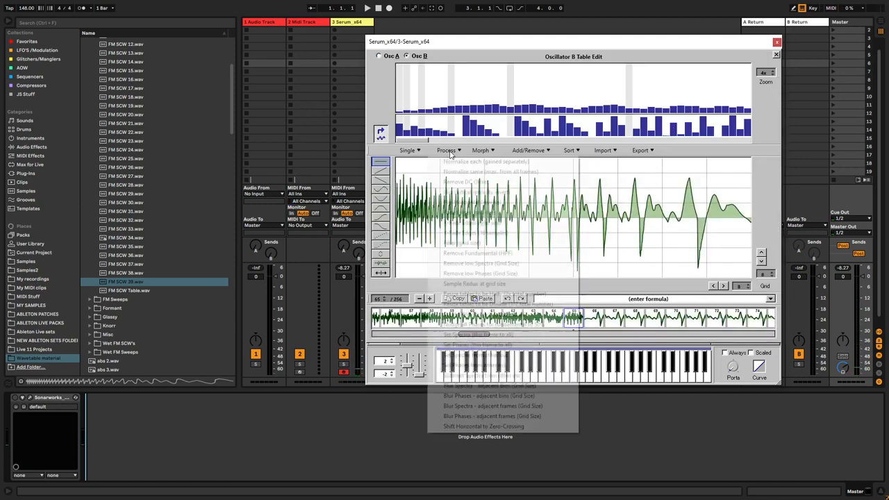
left_click(776, 54)
left_click(776, 55)
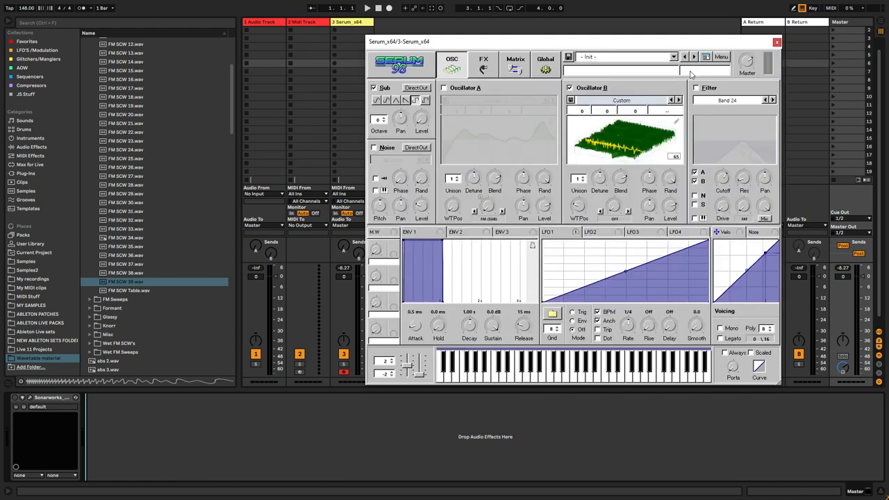
- Turn off oscillator B, enable oscillator A and change its wavetable to Anomaly 8
left_click(569, 88)
left_click(444, 88)
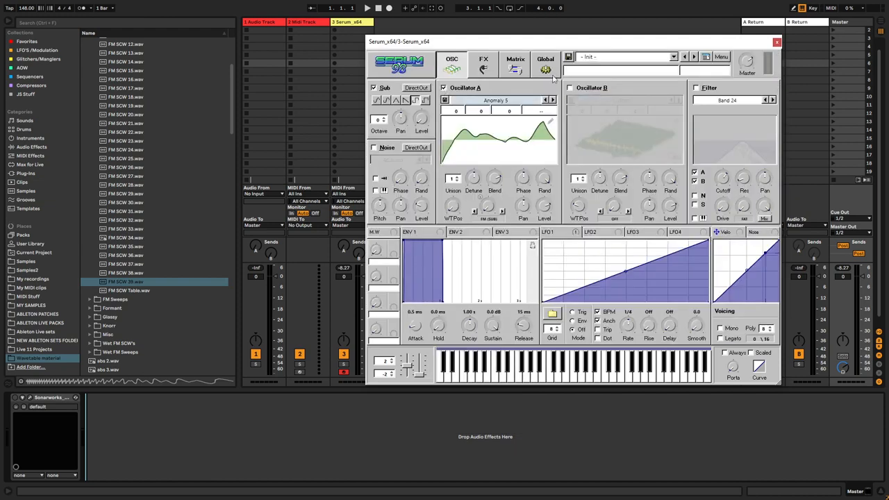
left_click(552, 101)
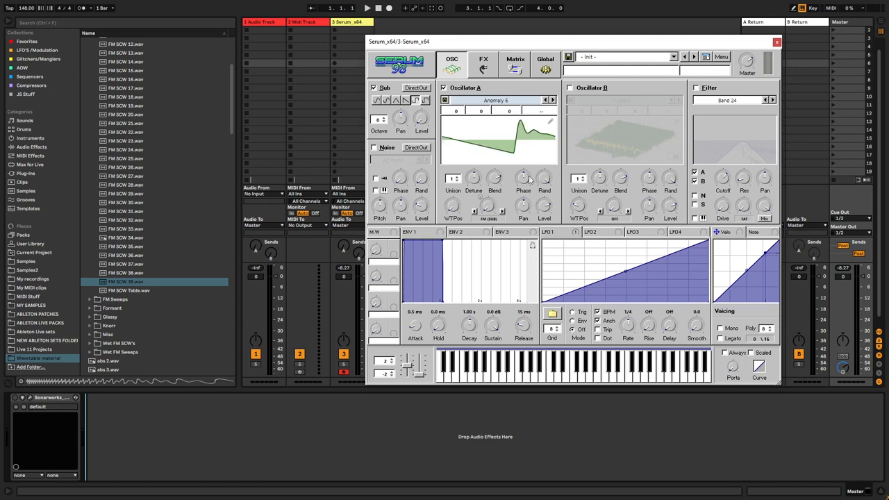
left_click(552, 100)
left_click(552, 101)
left_click_drag(448, 207, 463, 163)
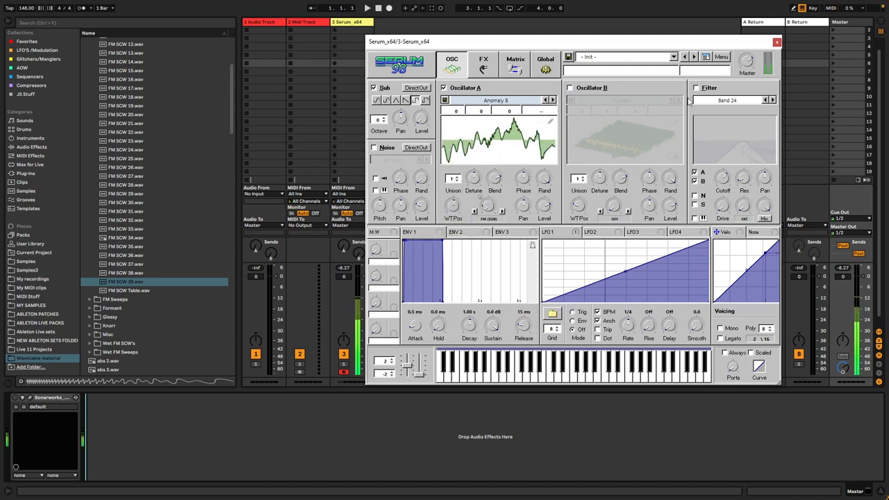
- Resample the Anomaly 8 sound to oscillator B and switch playback from oscillator A to oscillator B
left_click(722, 58)
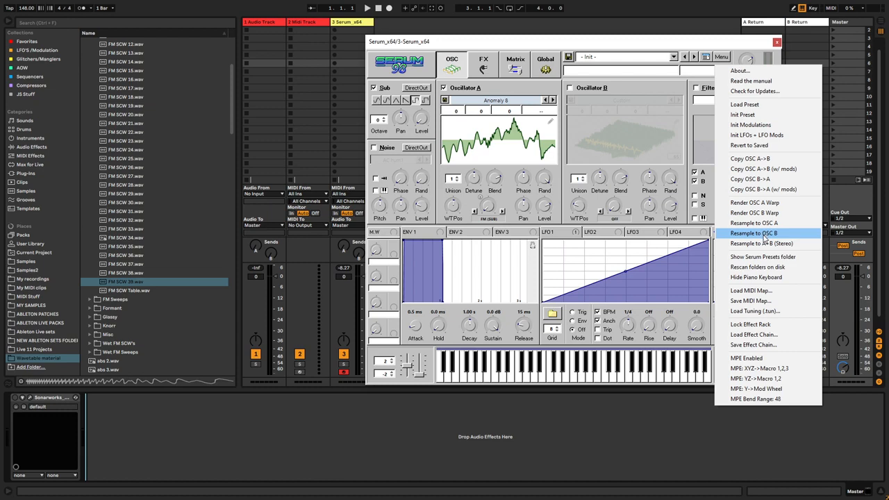
left_click(763, 233)
left_click(444, 88)
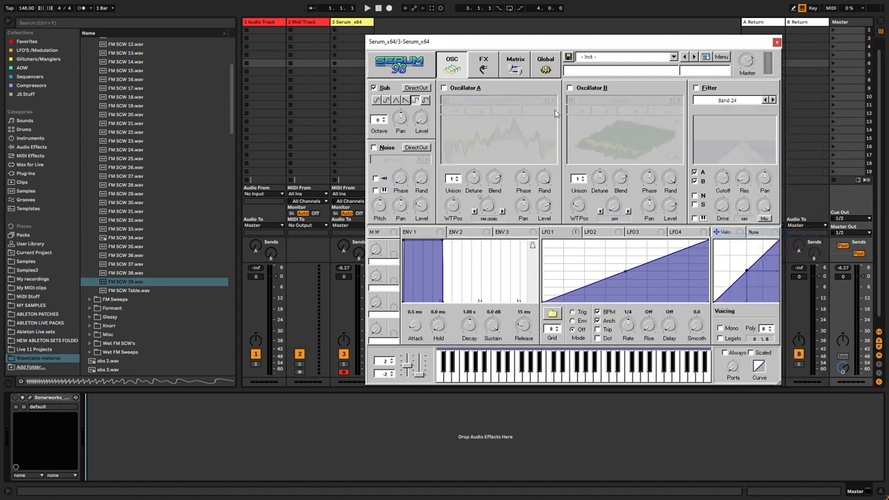
left_click(569, 88)
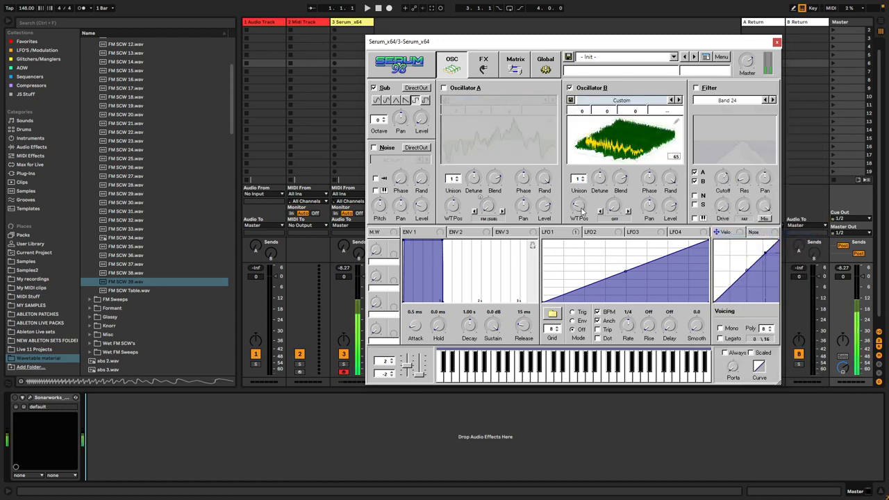
- Inspect frame 65 of oscillator B's resampled table and audition wavetable positions 129, 193 and 65
left_click(672, 122)
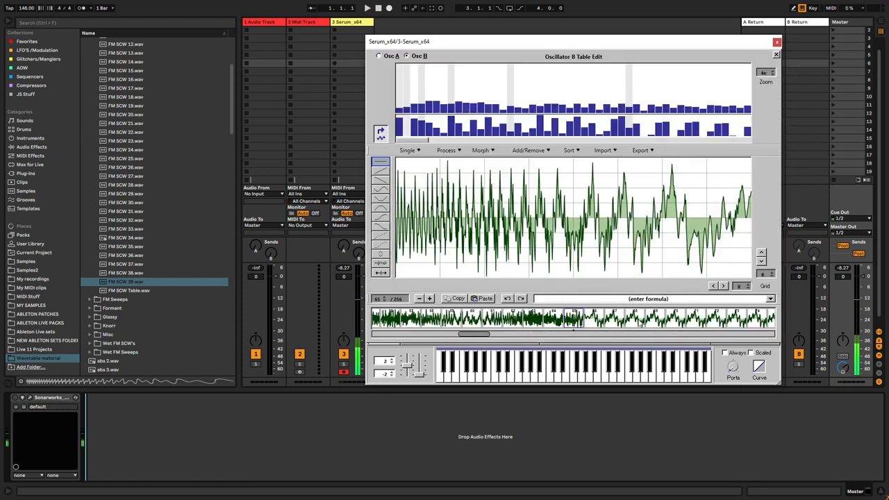
left_click(776, 54)
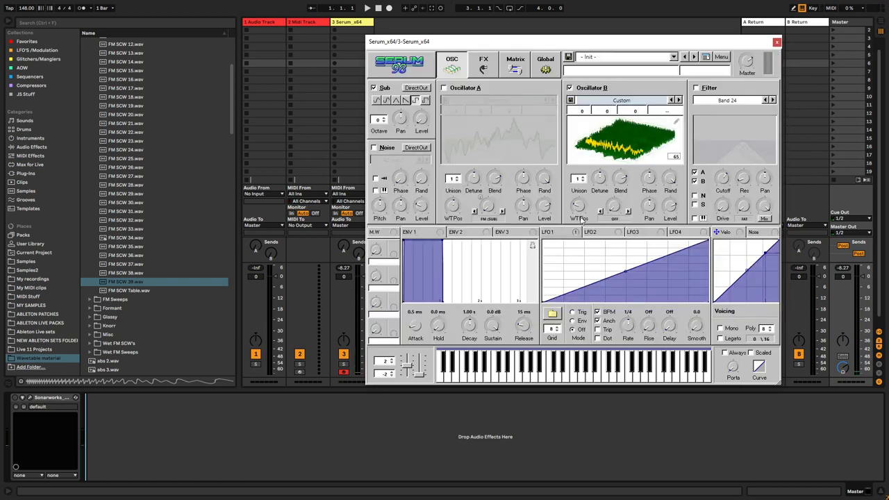
type("129")
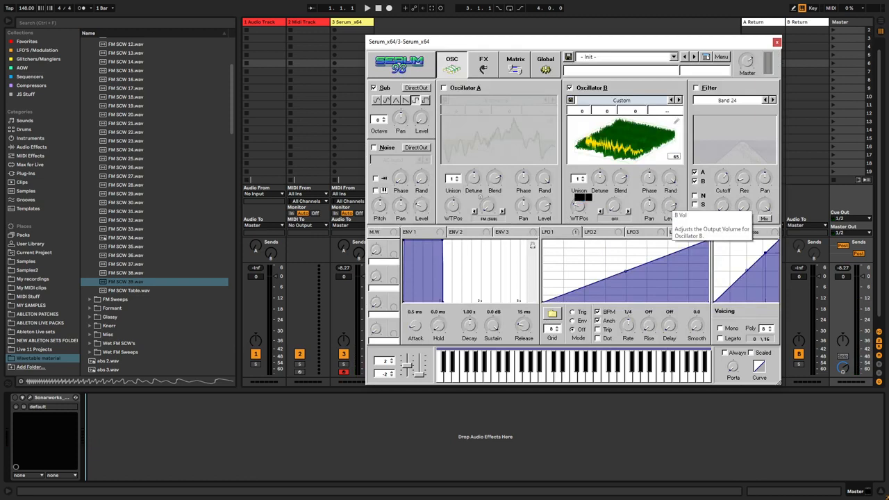
key("Return")
key("a")
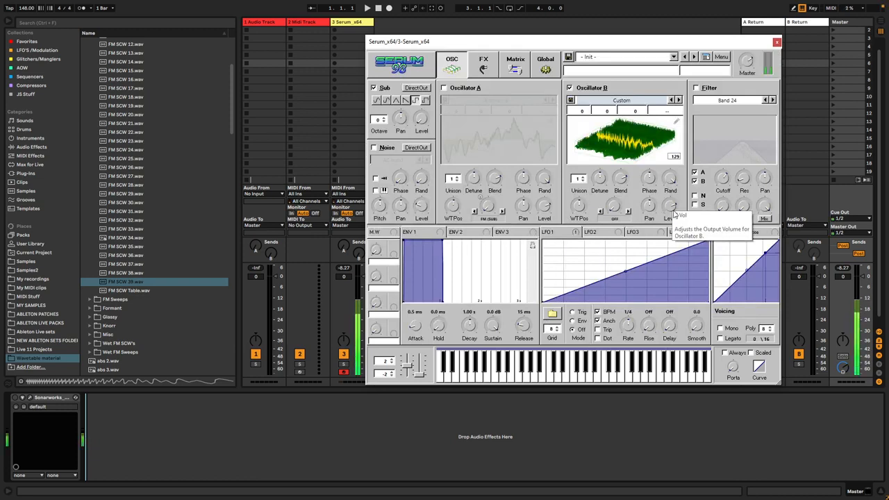
double_click(578, 205)
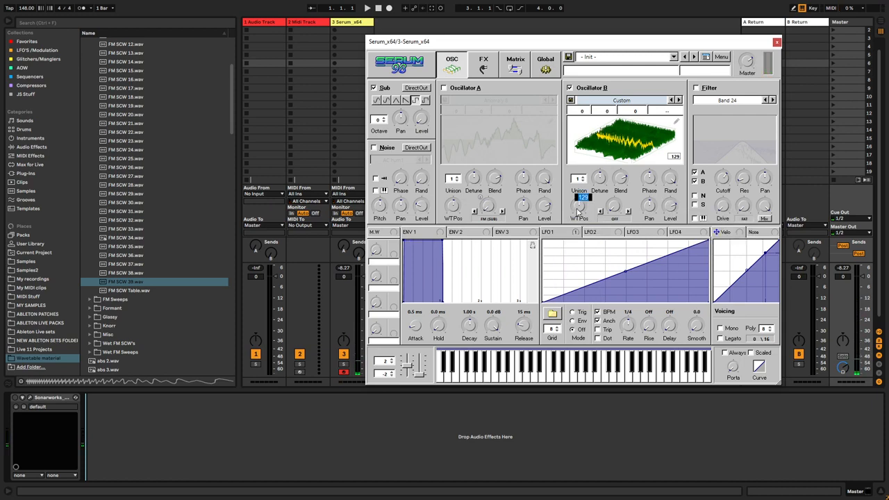
type("193")
key("Return")
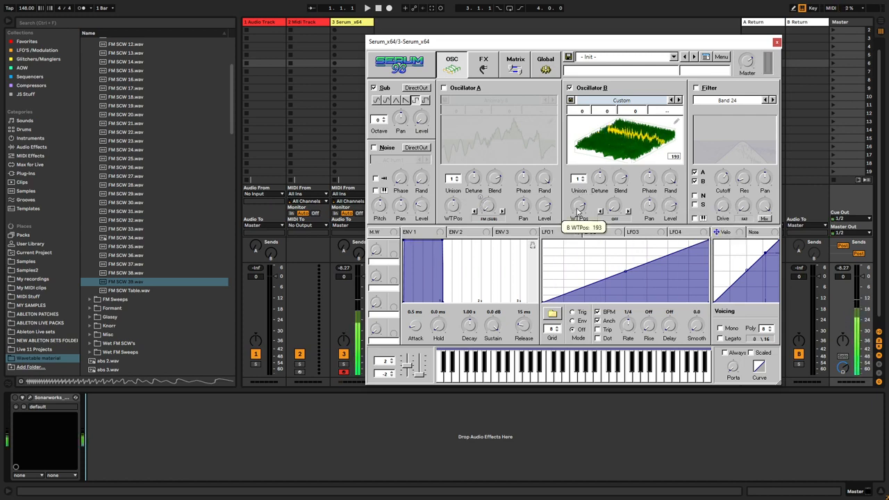
double_click(578, 207)
type("65")
key("Return")
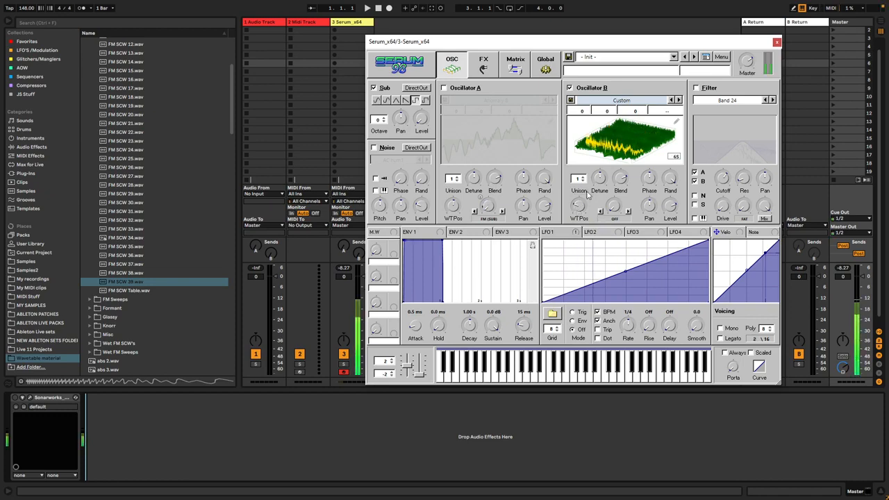
- Export frame 65 from oscillator B's table editor as the wav file FM SCW 40 in the FM SCW's folder
left_click(676, 122)
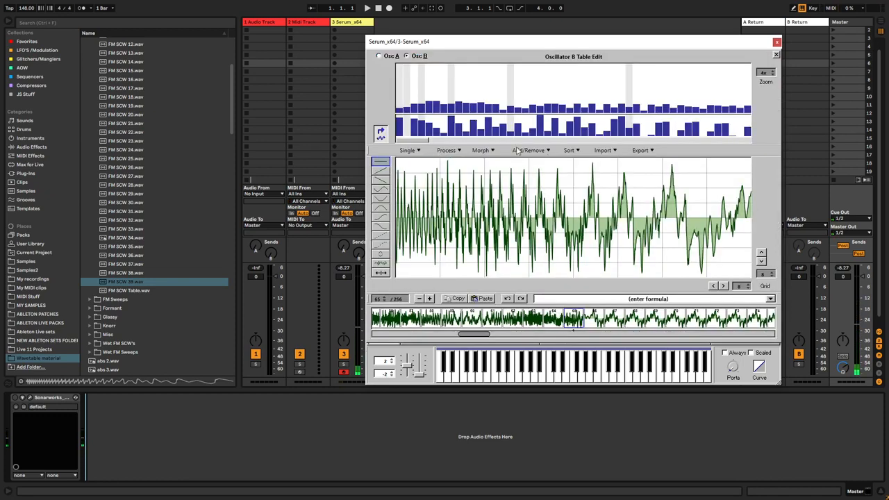
left_click(640, 150)
left_click(654, 203)
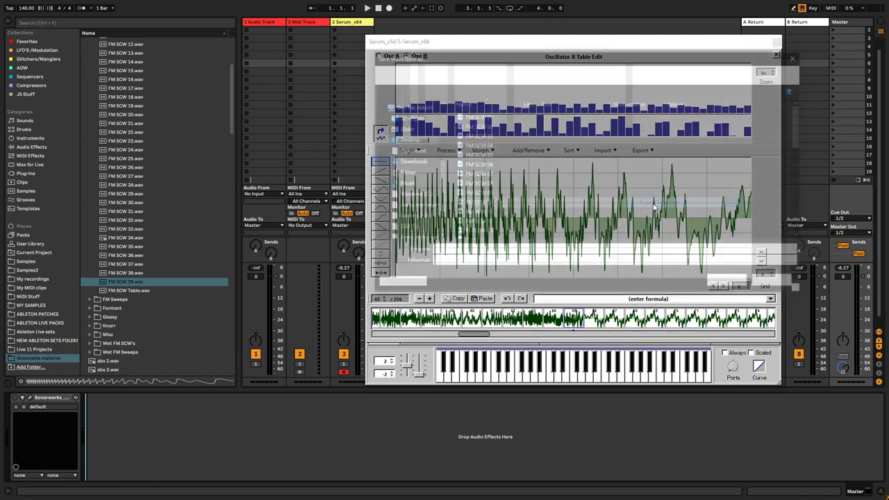
type("FM SC")
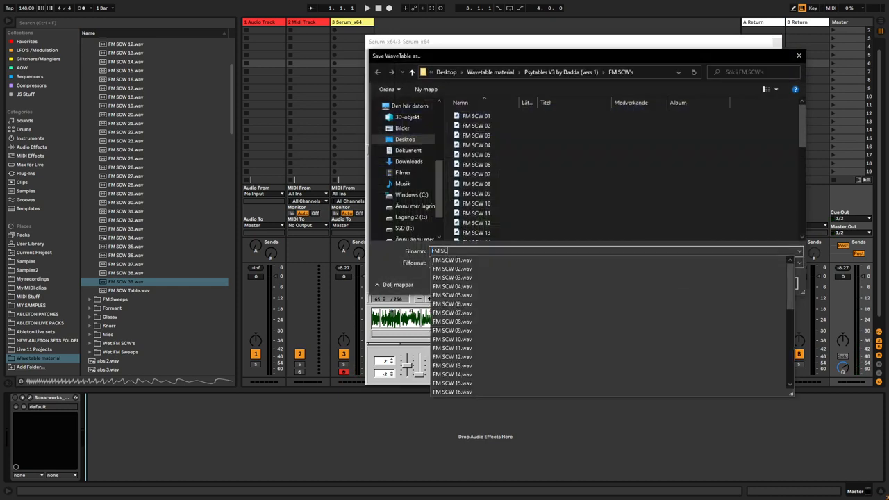
type("W 3")
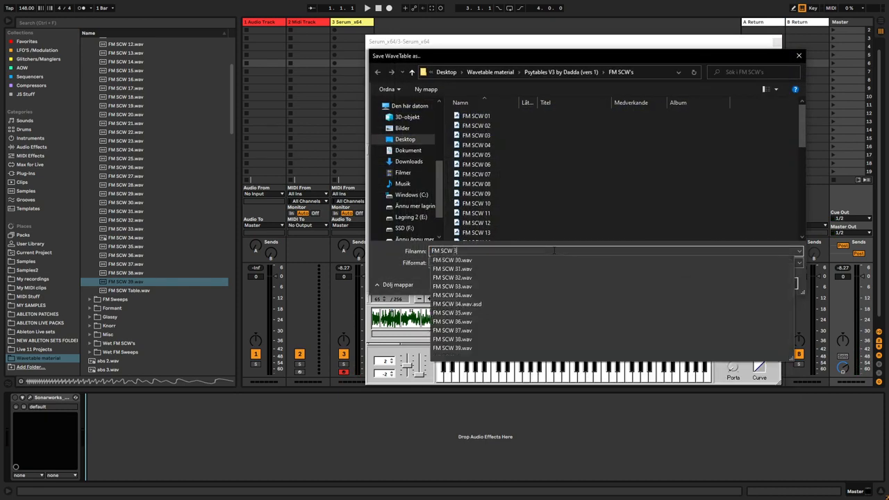
key("BackSpace")
type("40")
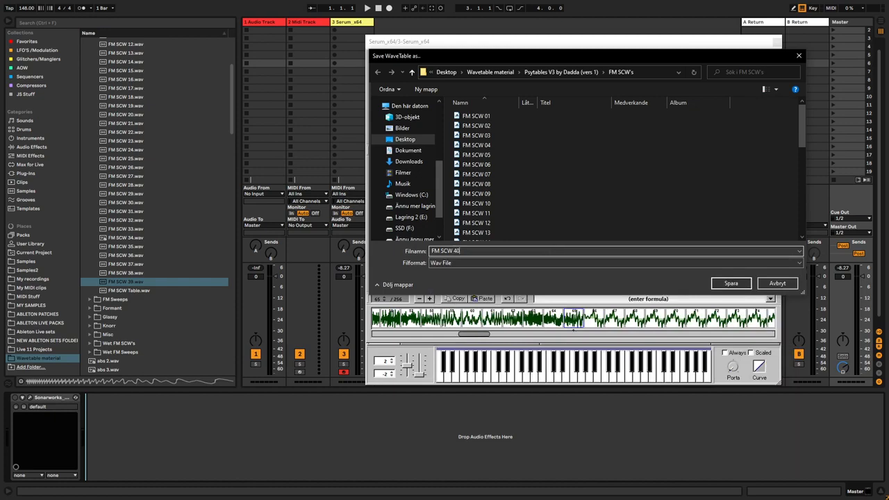
key("Return")
- Flip oscillator B's wavetable horizontally and export the reversed frame 65 as the wav file FM SCW 41
left_click(447, 150)
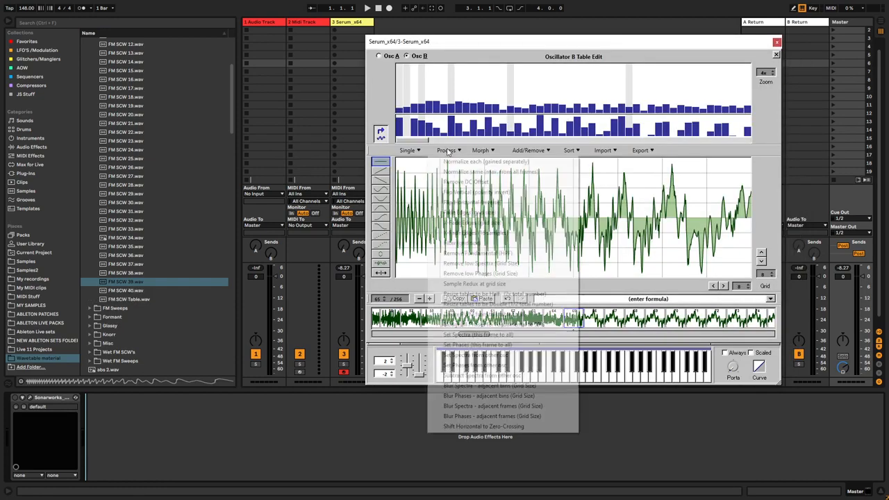
left_click(468, 203)
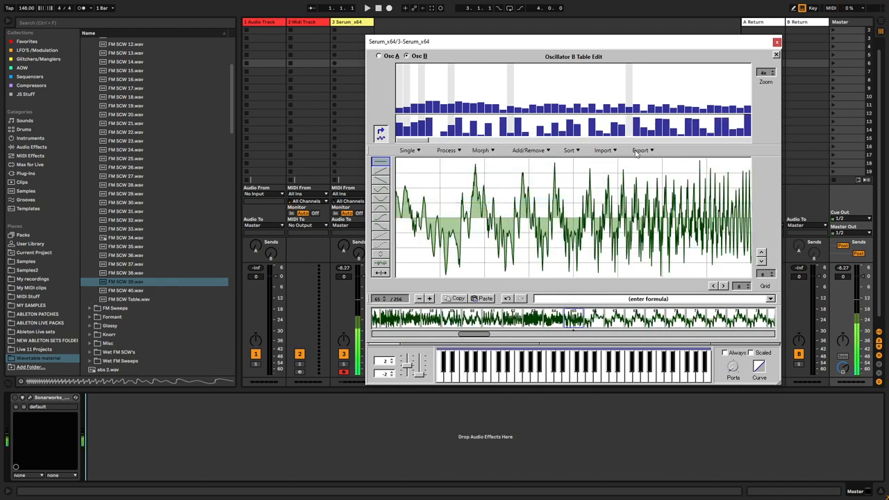
left_click(638, 150)
left_click(661, 202)
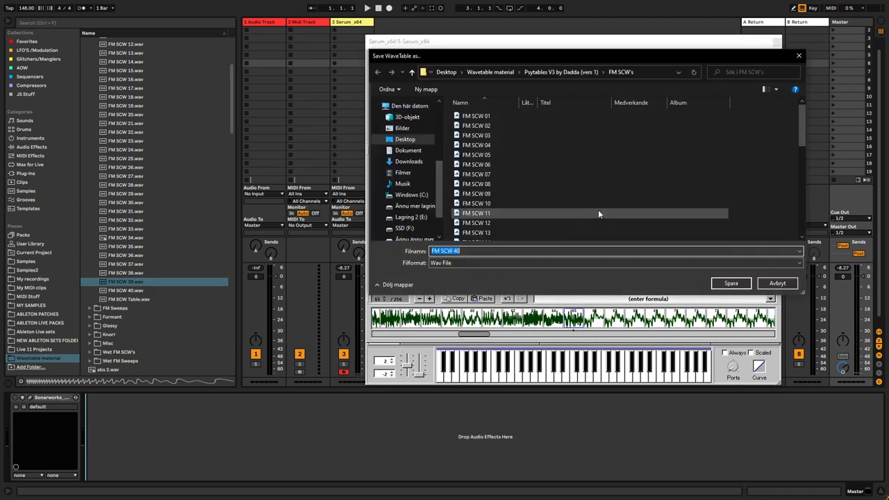
key("Return")
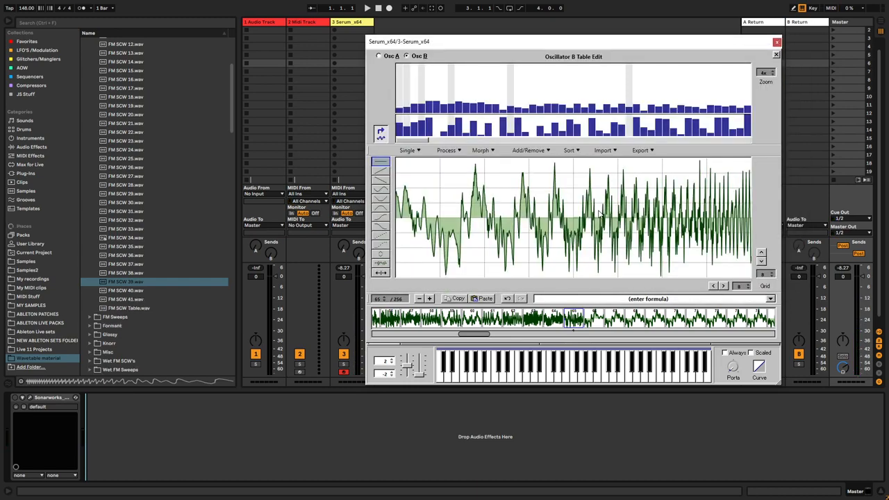
left_click(775, 55)
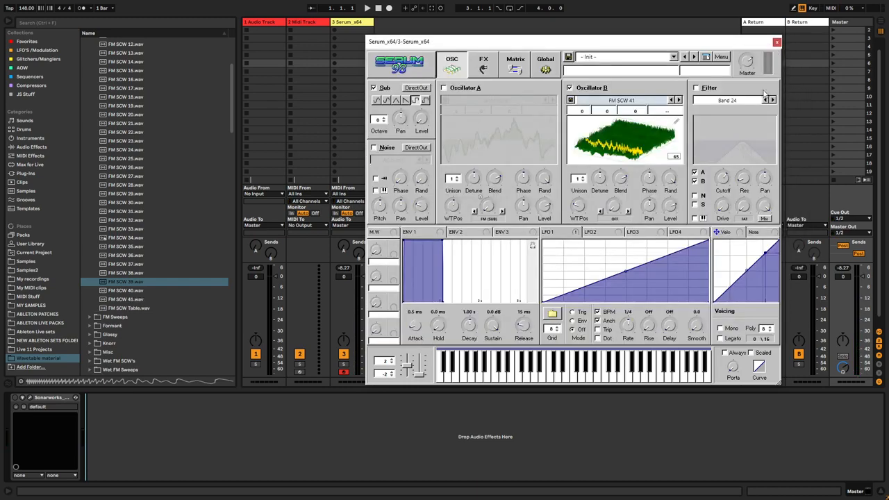
- Initialize the preset and extend oscillator A's wavetable to three frames in the table editor
left_click(722, 58)
left_click(748, 117)
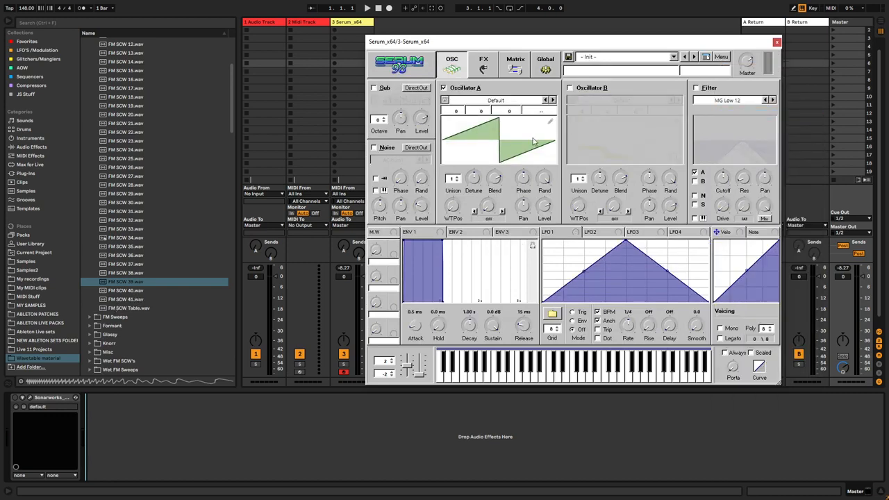
left_click(550, 122)
left_click(404, 322)
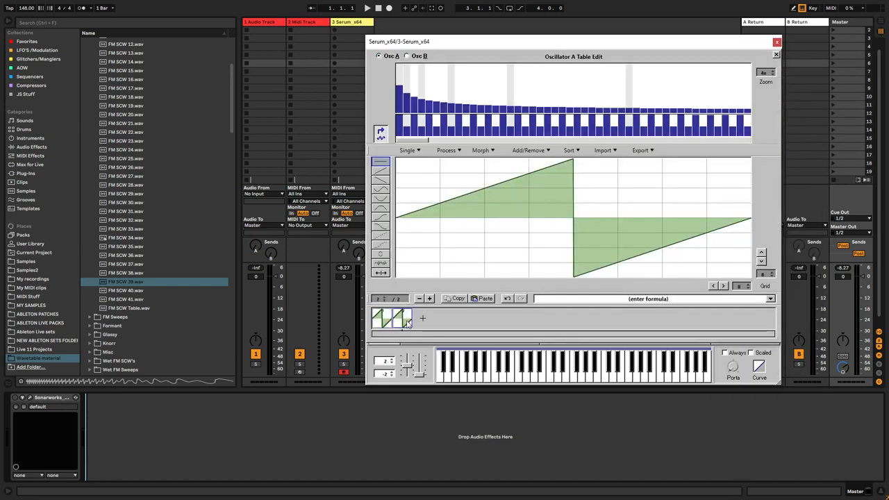
left_click(422, 318)
left_click_drag(129, 291, 425, 323)
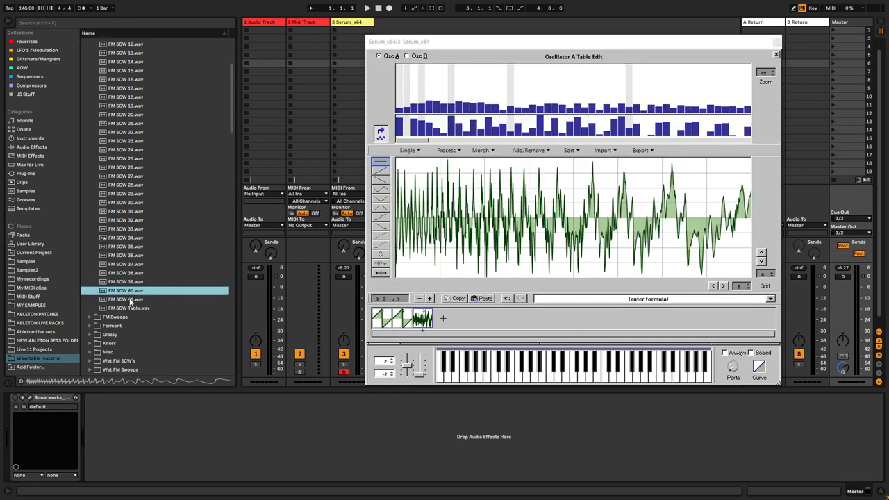
left_click_drag(130, 299, 421, 330)
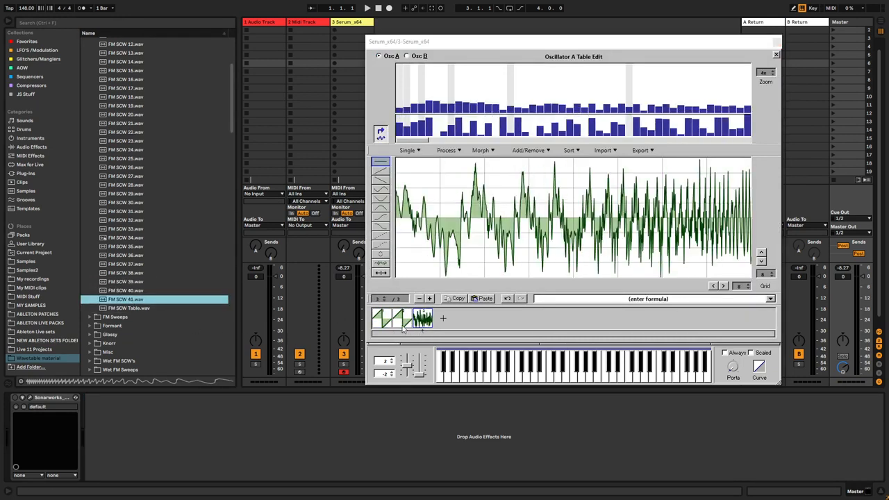
left_click(393, 323)
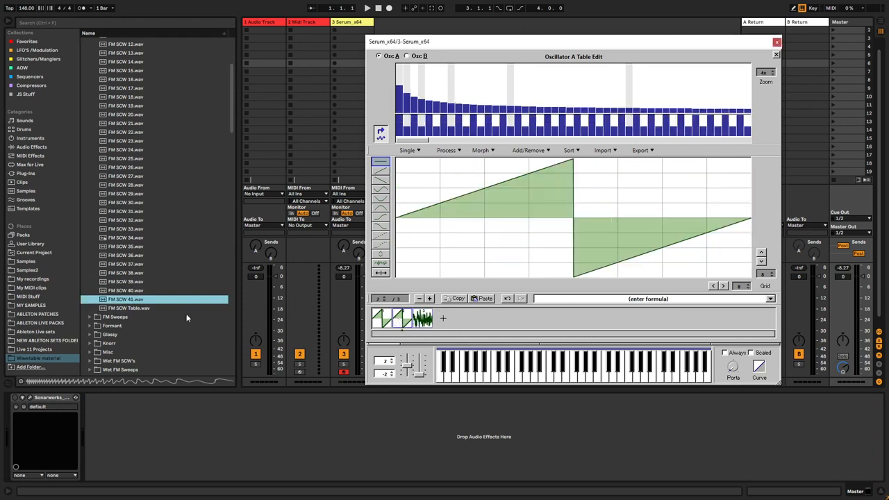
left_click_drag(144, 304, 411, 327)
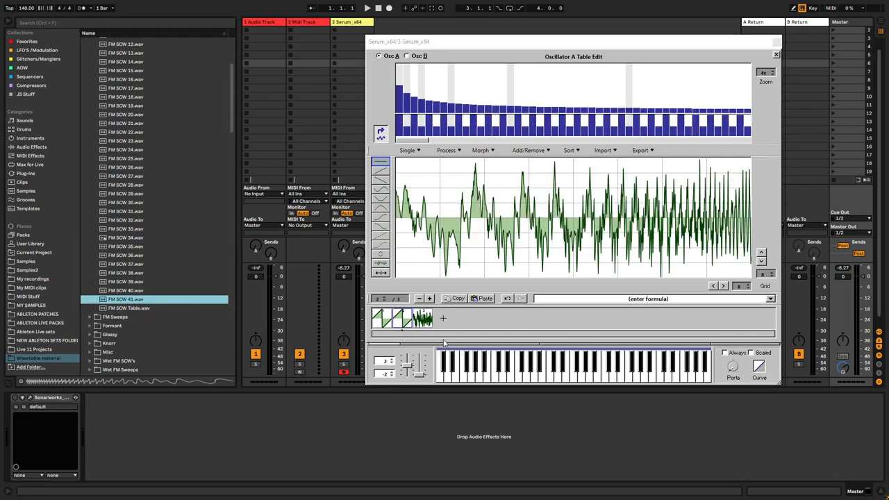
- Reduce oscillator A's wavetable to one frame, import FM SCW 40 into it and append FM SCW 41 as the second frame
left_click(418, 298)
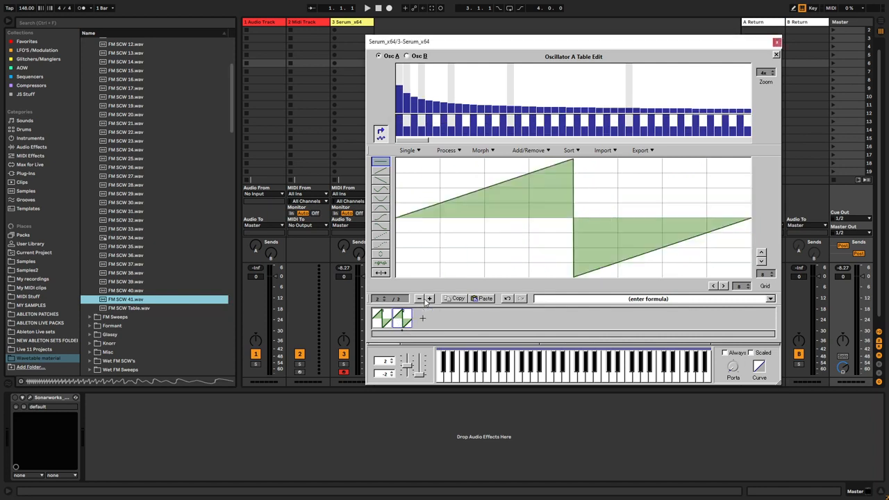
left_click(418, 298)
left_click_drag(132, 291, 466, 328)
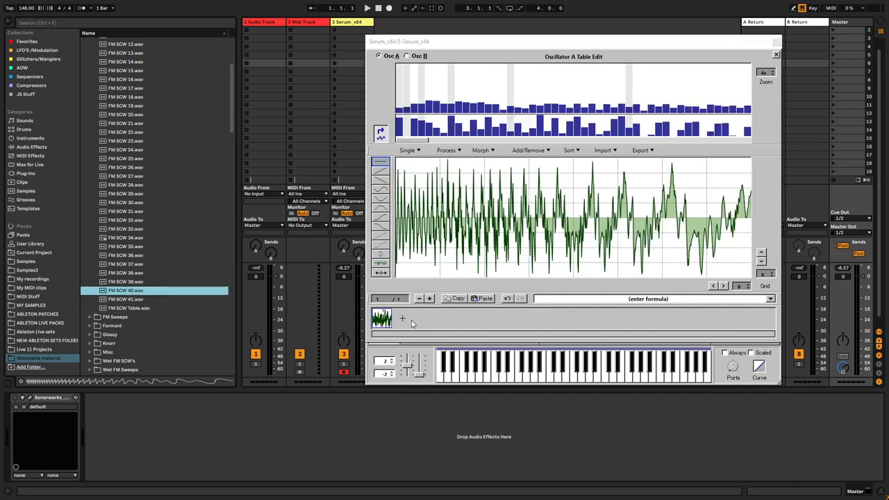
left_click_drag(133, 300, 402, 322)
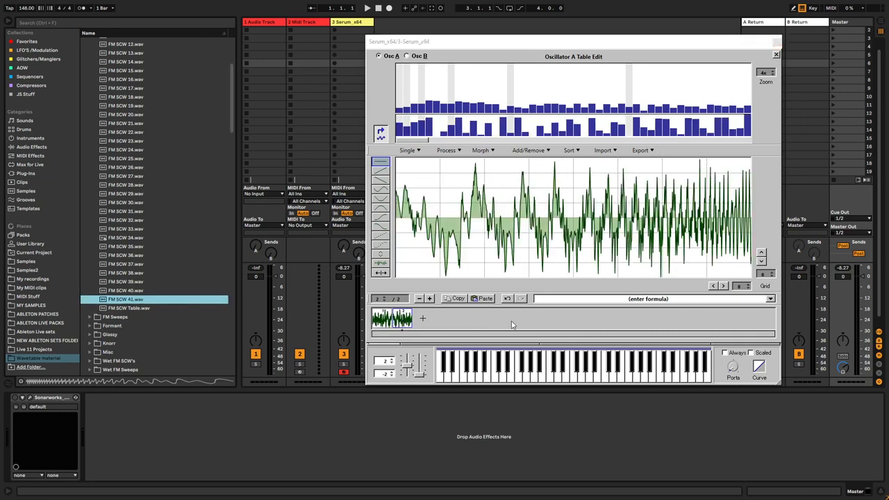
left_click(775, 55)
- Audition oscillator A's new table on low notes by sweeping its wavetable position between the two frames
left_click_drag(456, 206, 451, 317)
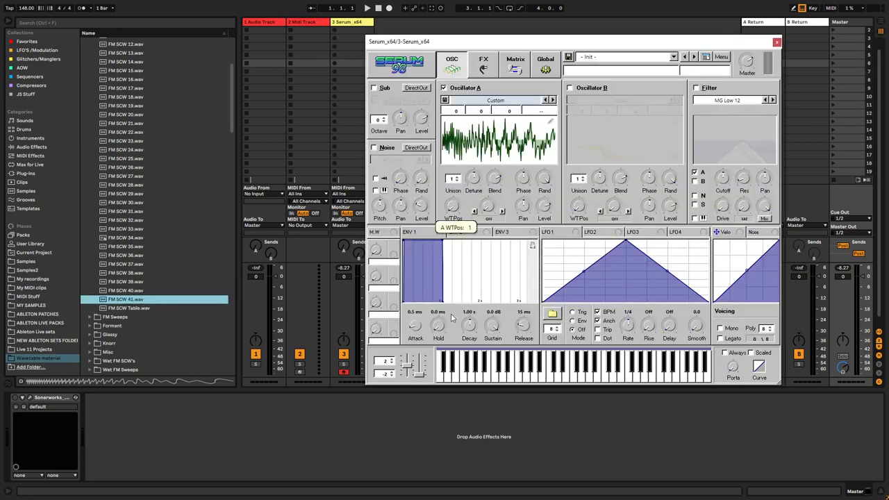
left_click(447, 368)
left_click_drag(449, 373, 469, 186)
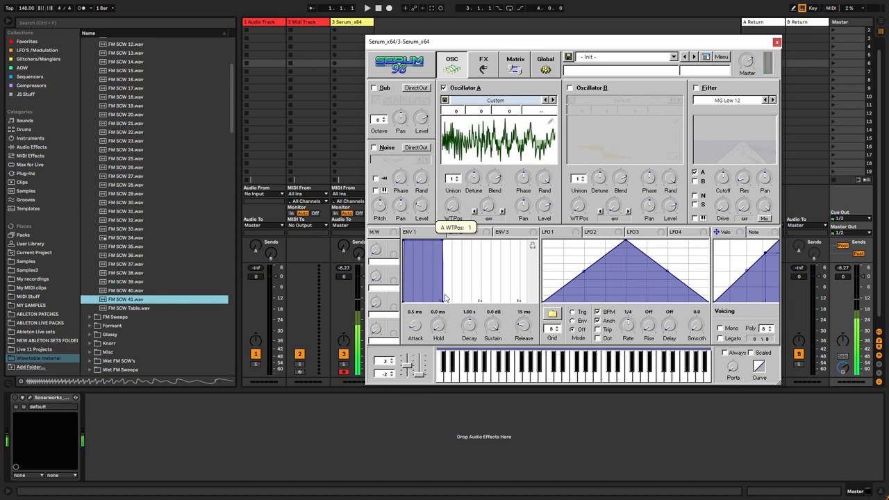
- Enable the filter on oscillator A and switch its type to Band 24
left_click(695, 88)
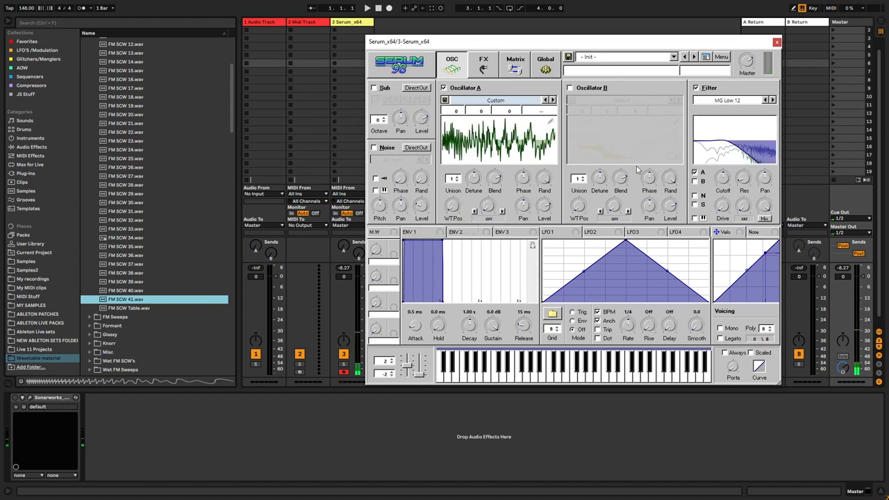
left_click(771, 100)
left_click(771, 100)
left_click(771, 100)
left_click(772, 100)
left_click(772, 100)
left_click(771, 100)
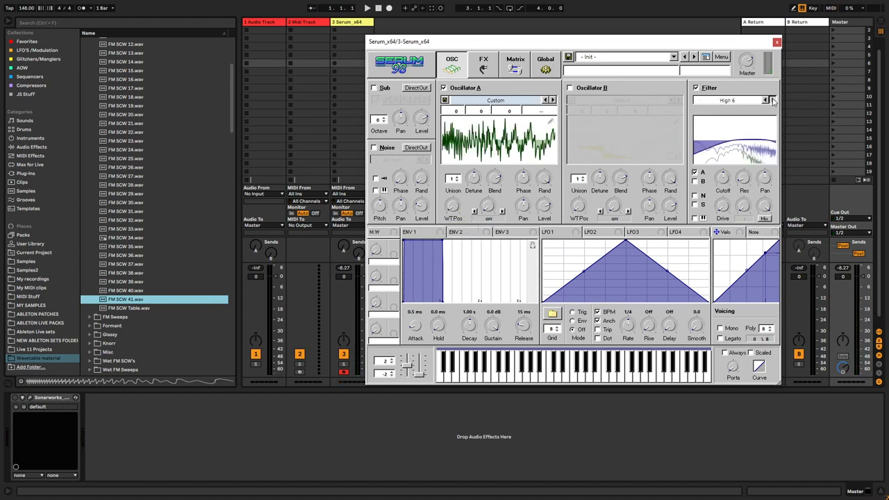
left_click(773, 101)
left_click(772, 101)
left_click(773, 100)
left_click(772, 100)
left_click(772, 101)
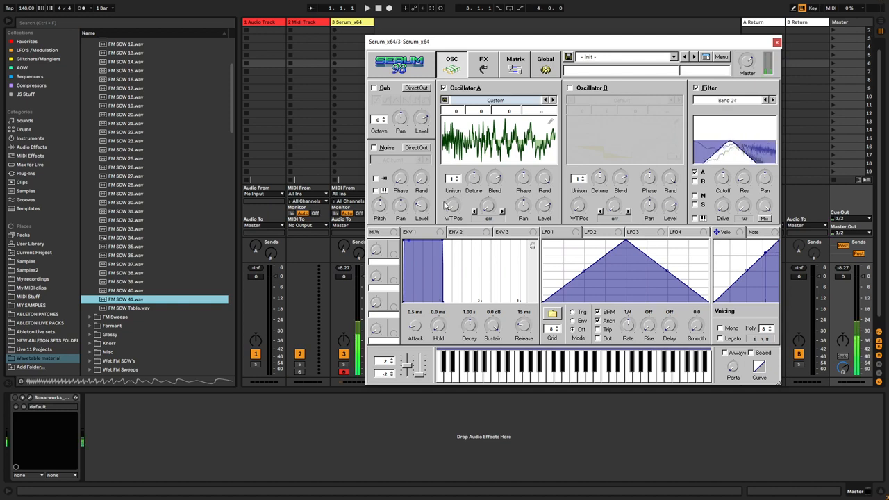
- Audition oscillator A's wavetable position together with different cutoff settings of the Band 24 filter
left_click_drag(450, 207, 454, 142)
left_click_drag(718, 179, 711, 200)
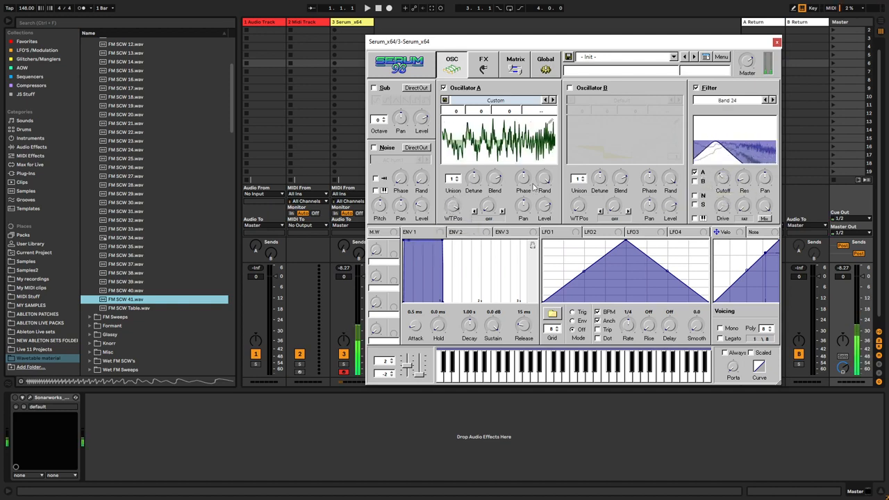
left_click_drag(452, 214, 453, 223)
mouse_move(725, 182)
left_mouse_down()
mouse_move(742, 146)
mouse_move(736, 159)
left_mouse_up()
- Export oscillator A's entire table as the 16-bit wav file FM SCW Switcheroo 01 in the FM SCW's folder
left_click(550, 123)
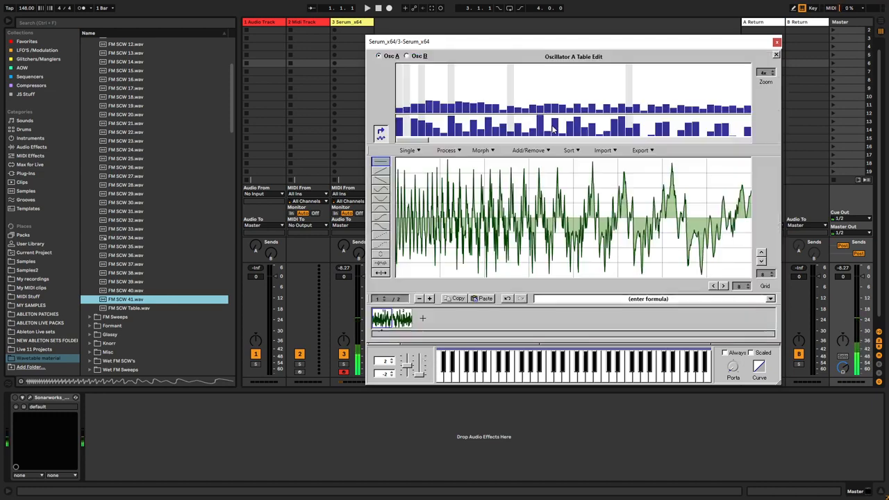
left_click(654, 152)
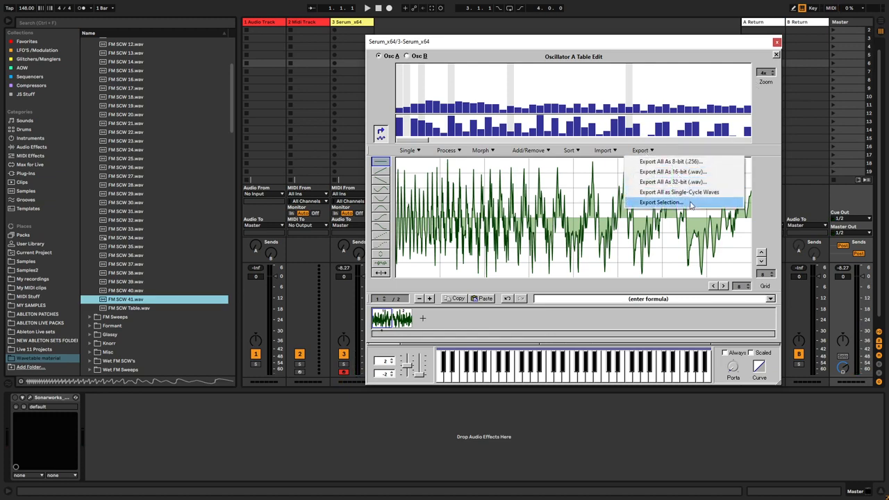
left_click(688, 172)
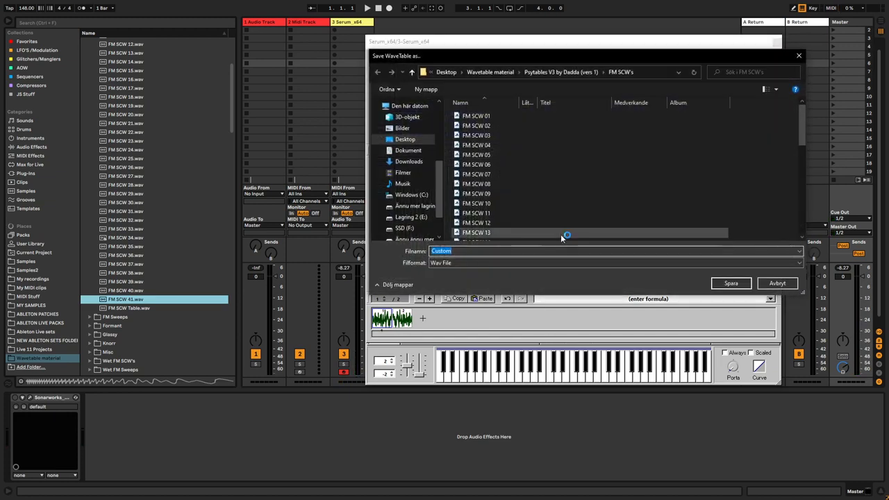
type("FM SCW Switcheroo 01")
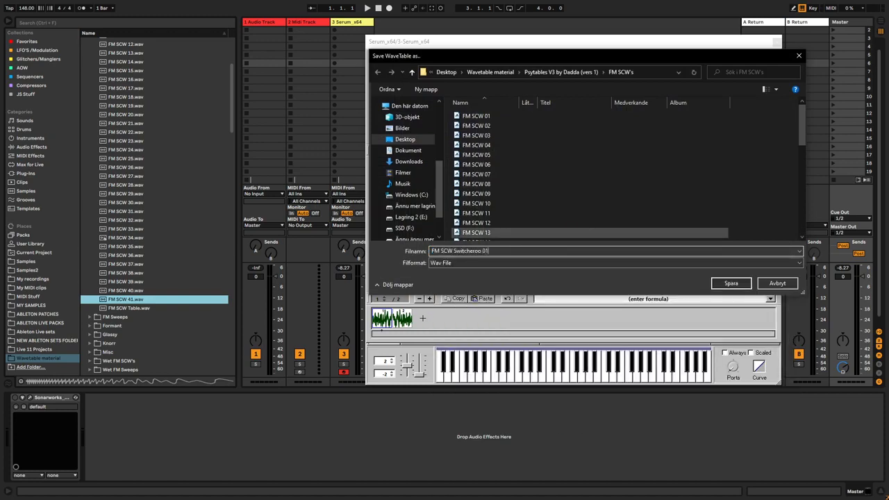
key("Return")
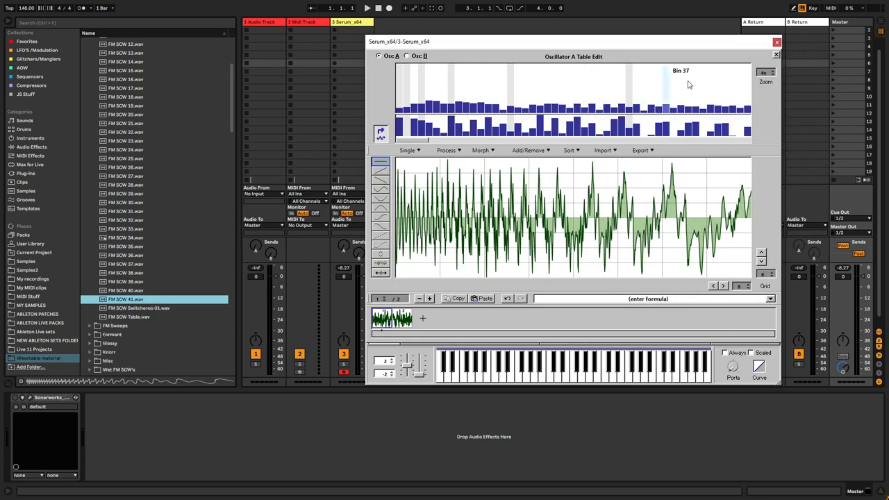
left_click(775, 55)
- Load FM SCW Switcheroo 01.wav into oscillator A, check wavetable position 2, and switch the oscillator off before closing Serum's window
left_click_drag(137, 307, 540, 159)
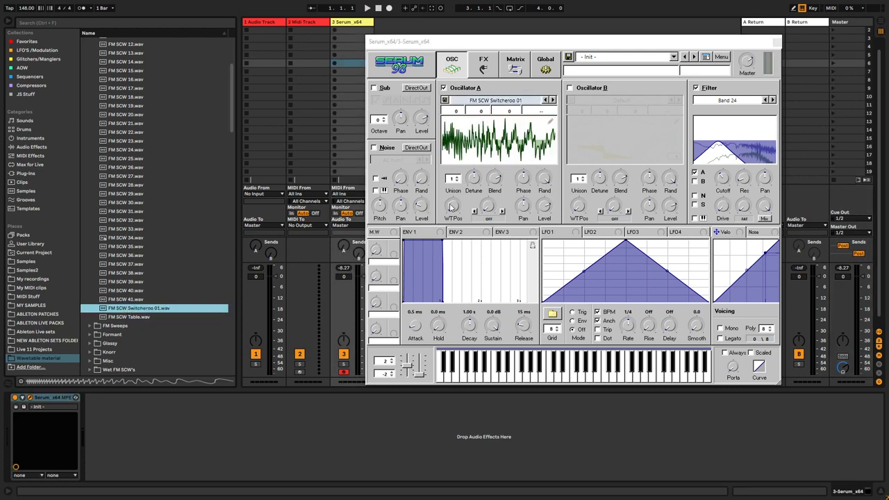
left_click_drag(450, 207, 494, 94)
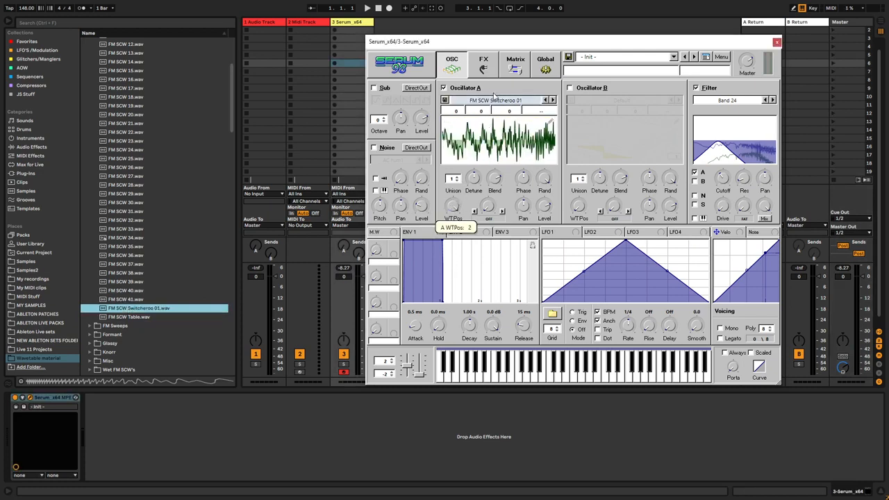
left_click(444, 87)
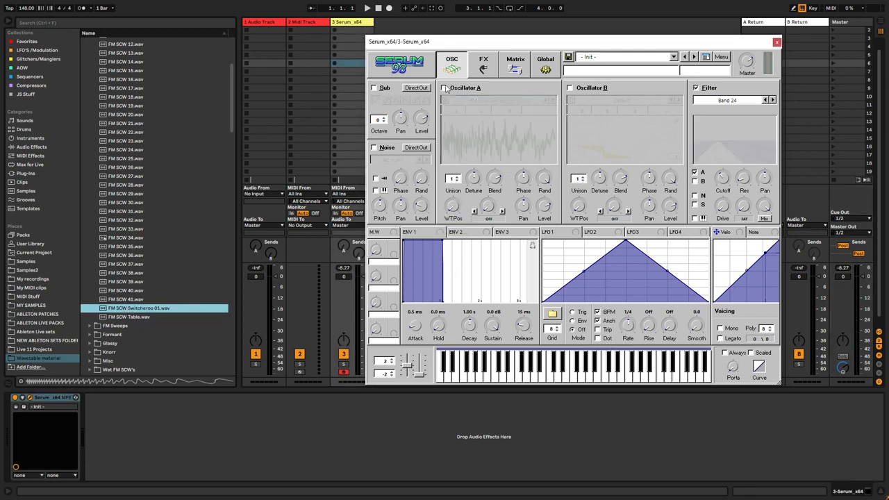
left_click(776, 43)
- Insert a new MIDI track and load the Phase Plant instrument onto it from the browser
right_click(474, 36)
left_click(503, 46)
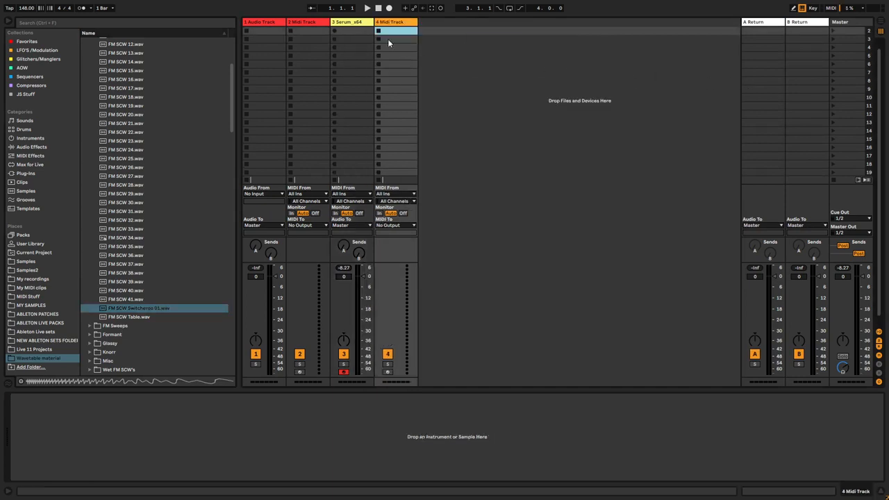
key("ctrl+f")
type("phase")
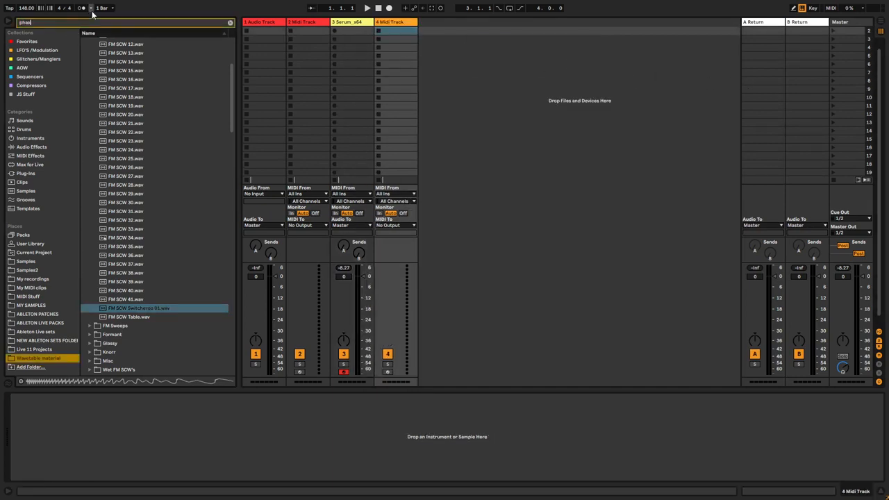
left_click(37, 42)
left_click_drag(108, 76, 386, 48)
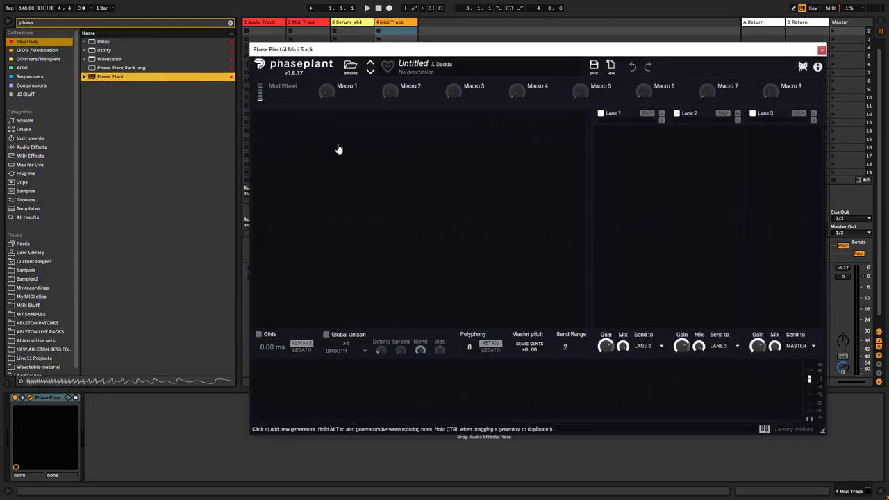
- Add a Wavetable generator in Phase Plant and load FM SCW Switcheroo 01.wav from the Wavetable material folder into it
left_click(338, 149)
left_click(357, 195)
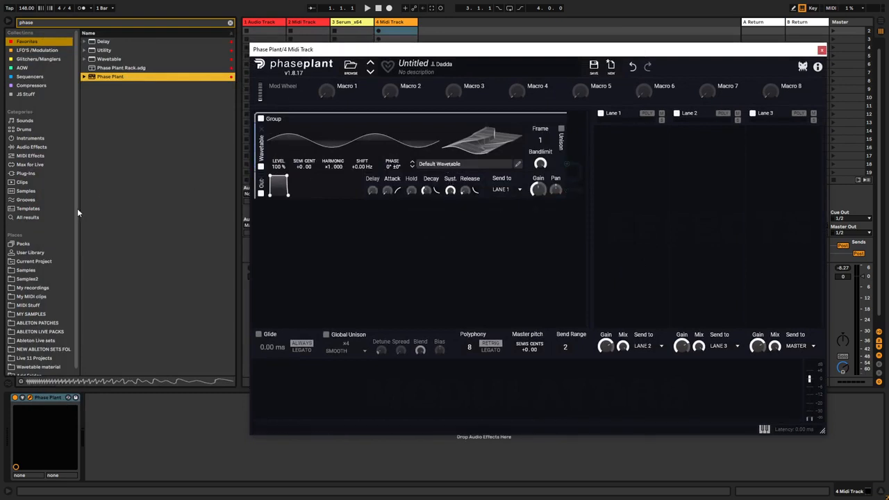
left_click(230, 22)
left_click(27, 270)
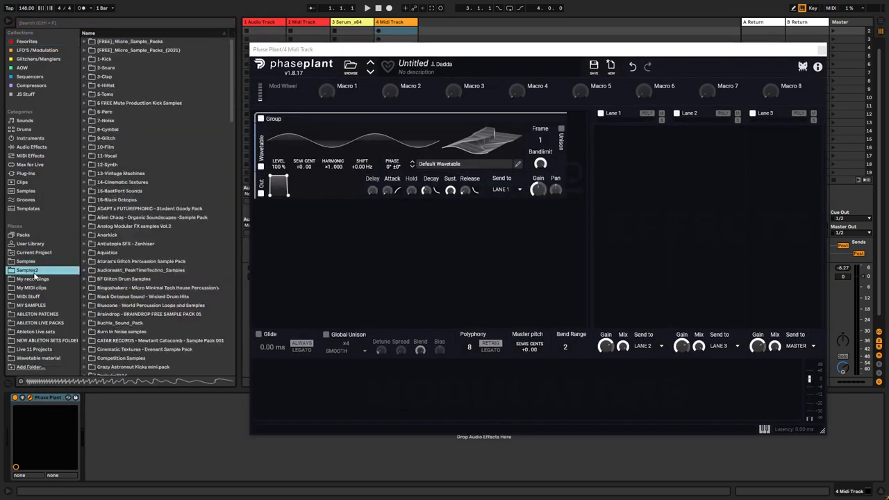
left_click(34, 279)
left_click(35, 254)
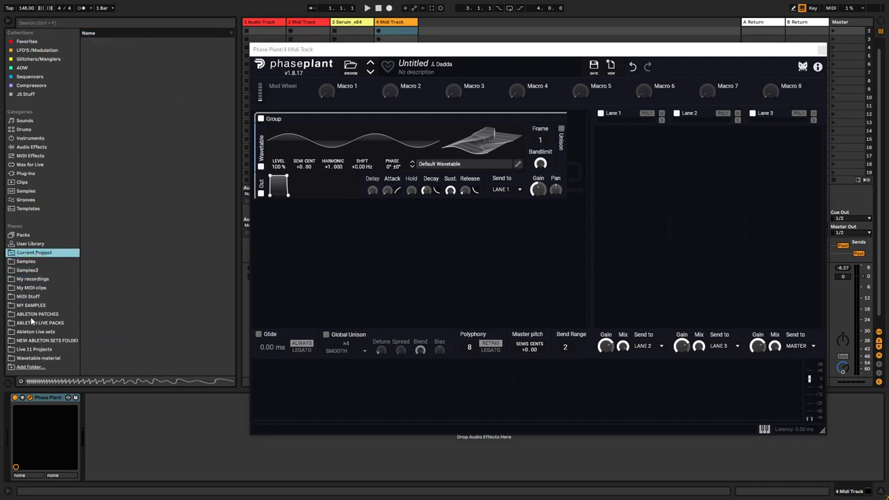
left_click(42, 357)
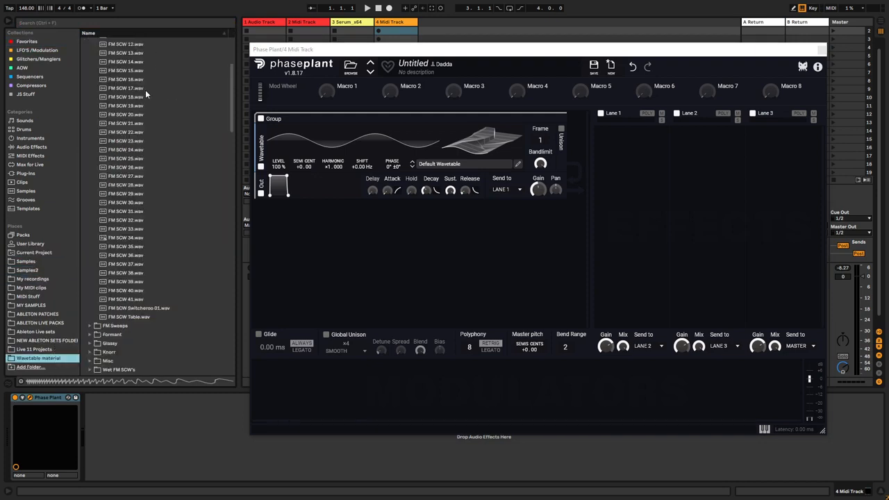
left_click_drag(142, 308, 458, 156)
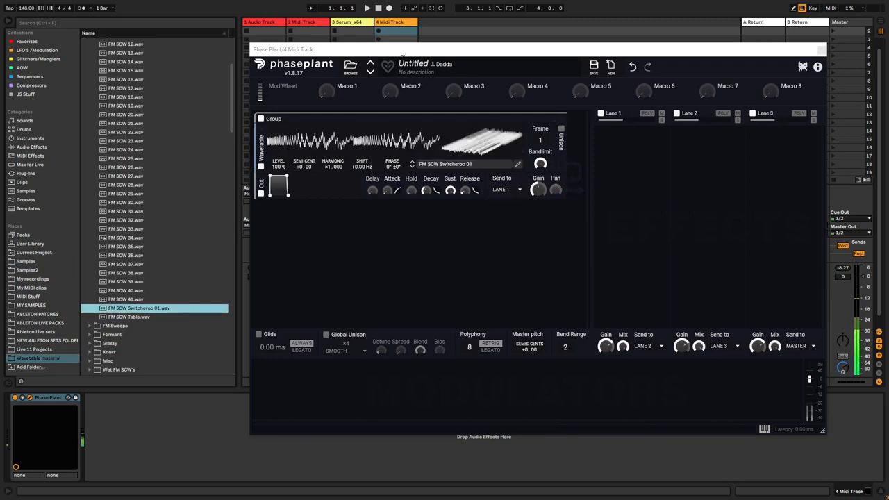
- Reposition the Phase Plant window and move the wavetable generator's frame to 14
left_click_drag(406, 49, 444, 33)
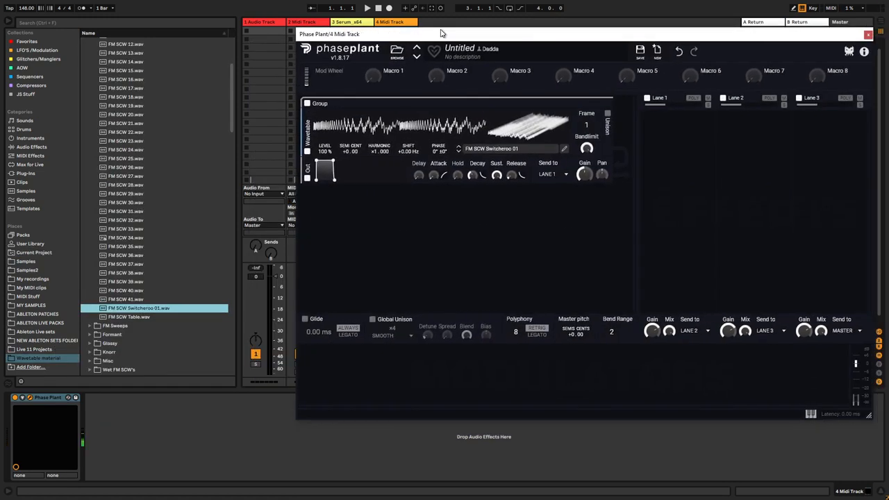
left_click_drag(517, 134, 539, 174)
mouse_move(587, 125)
left_mouse_down()
mouse_move(586, 82)
mouse_move(587, 122)
left_mouse_up()
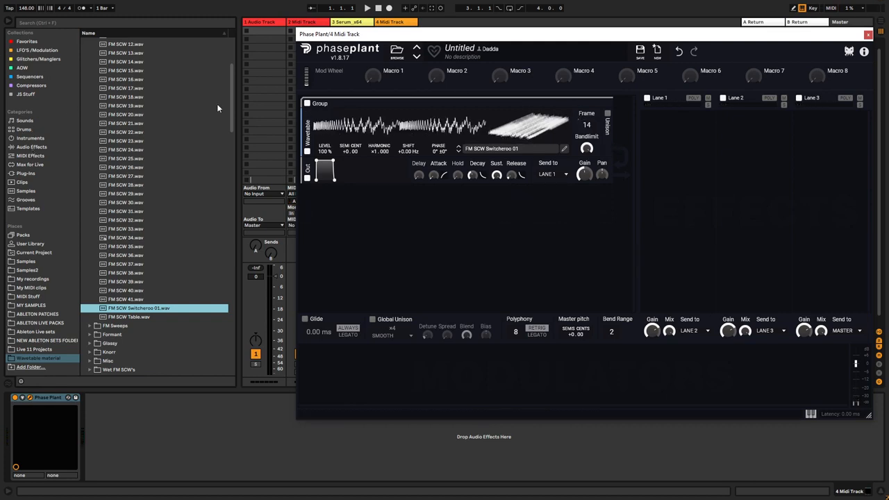
- Collapse the FM SCW's folder within the Wavetable material location of the browser
left_click_drag(234, 97, 243, 67)
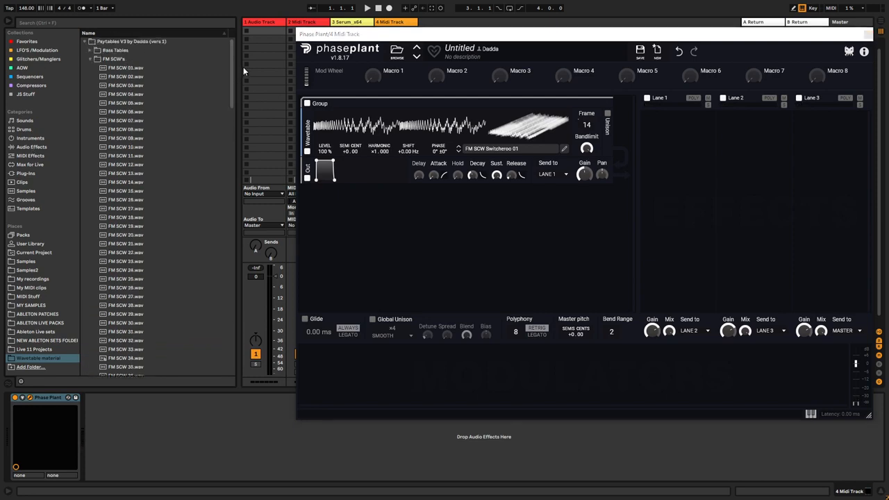
left_click(93, 61)
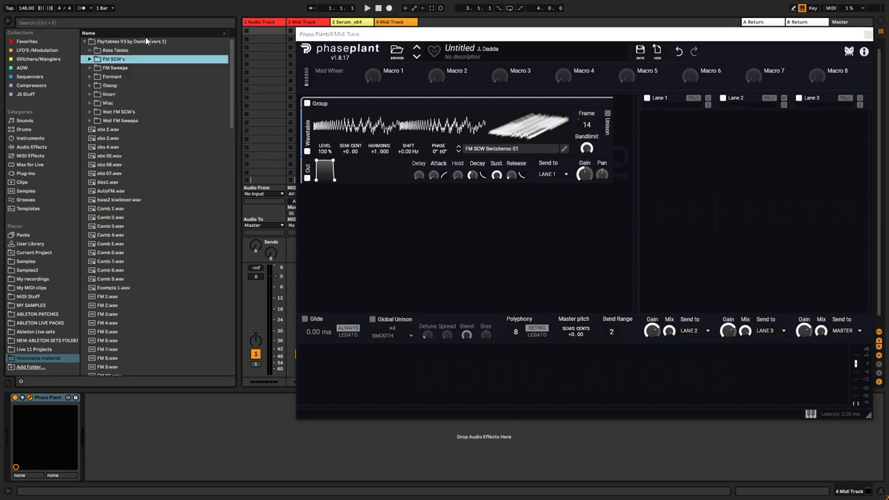